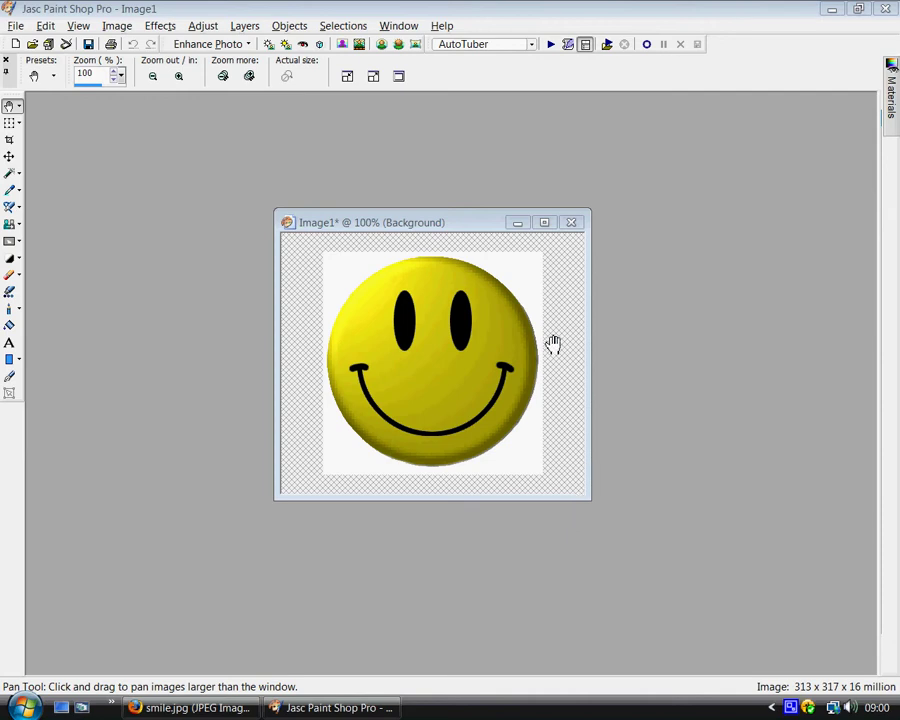
Step: Create a new transparent 500 x 500 image, Image2, and move it beside the smiley image
{"action": "left_click_drag", "start_coordinate": [470, 232], "coordinate": [451, 213]}
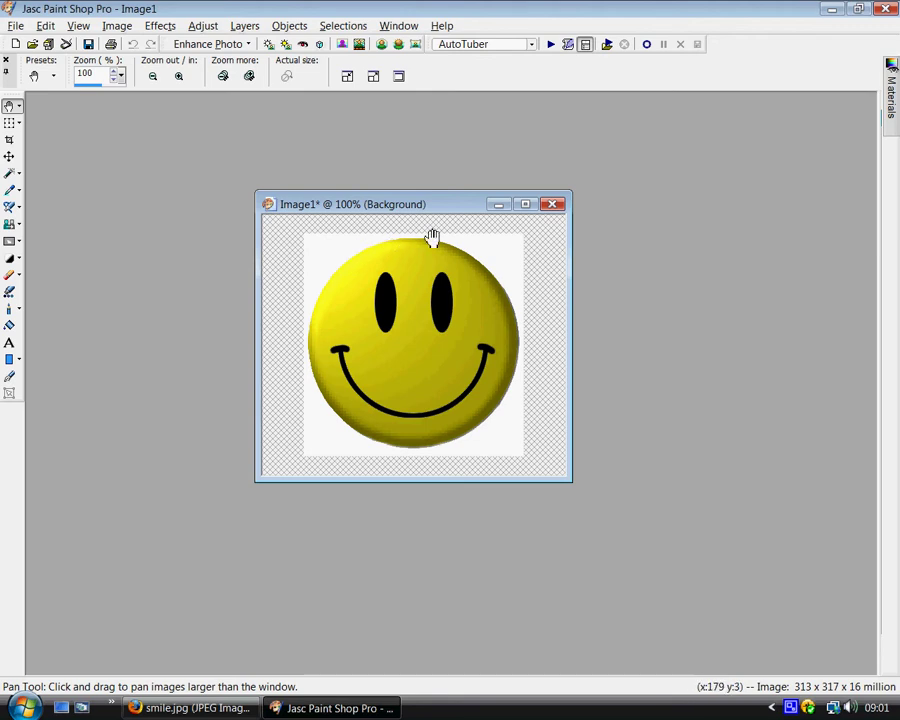
{"action": "left_click_drag", "start_coordinate": [450, 212], "coordinate": [448, 200]}
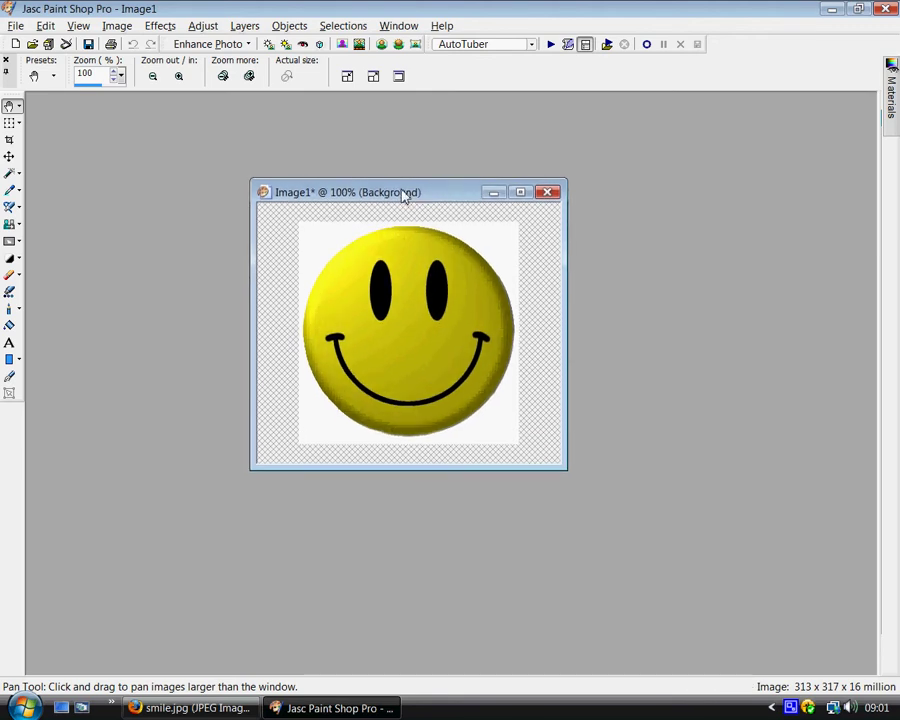
{"action": "left_click", "coordinate": [16, 27]}
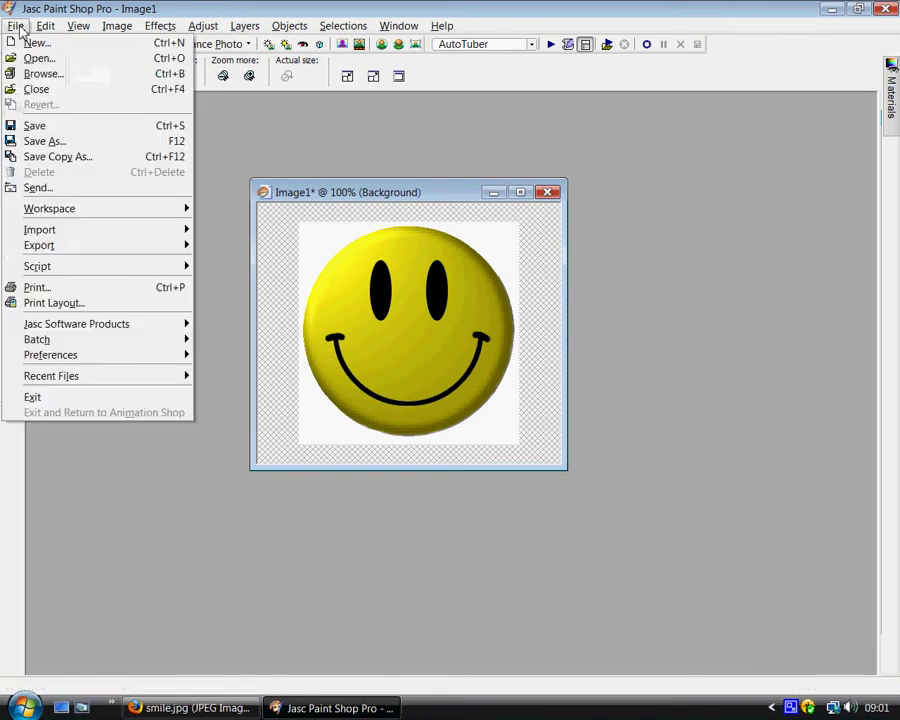
{"action": "left_click", "coordinate": [35, 44]}
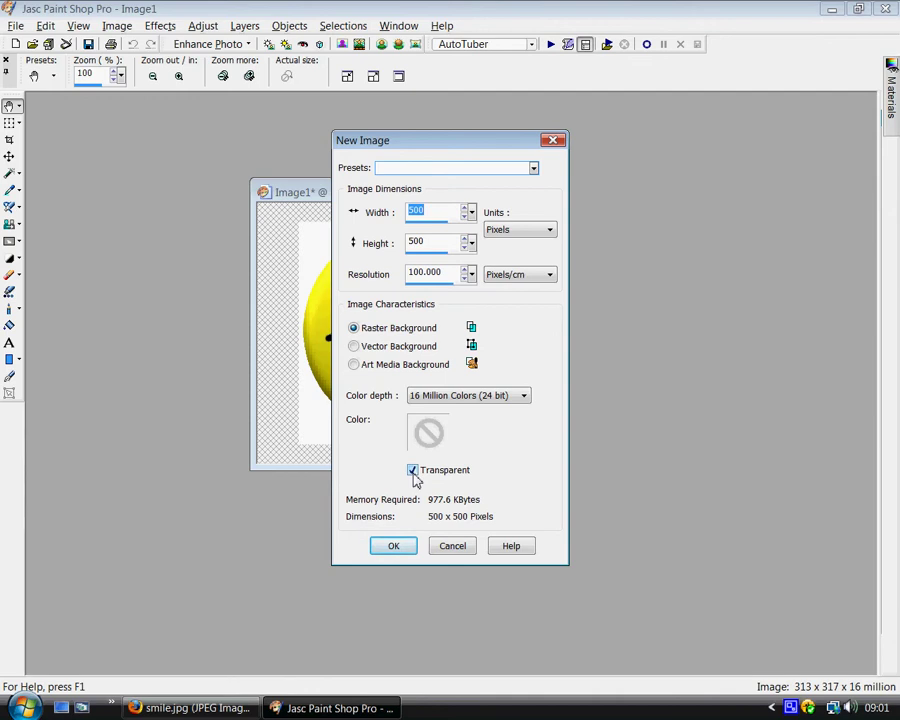
{"action": "left_click", "coordinate": [396, 549]}
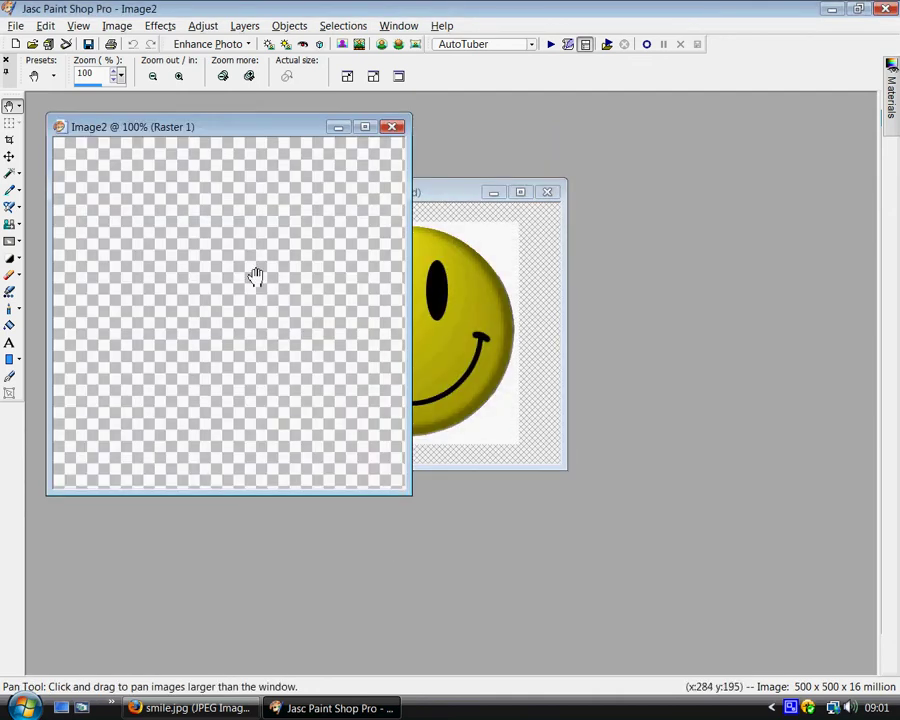
{"action": "left_click_drag", "start_coordinate": [215, 136], "coordinate": [757, 257]}
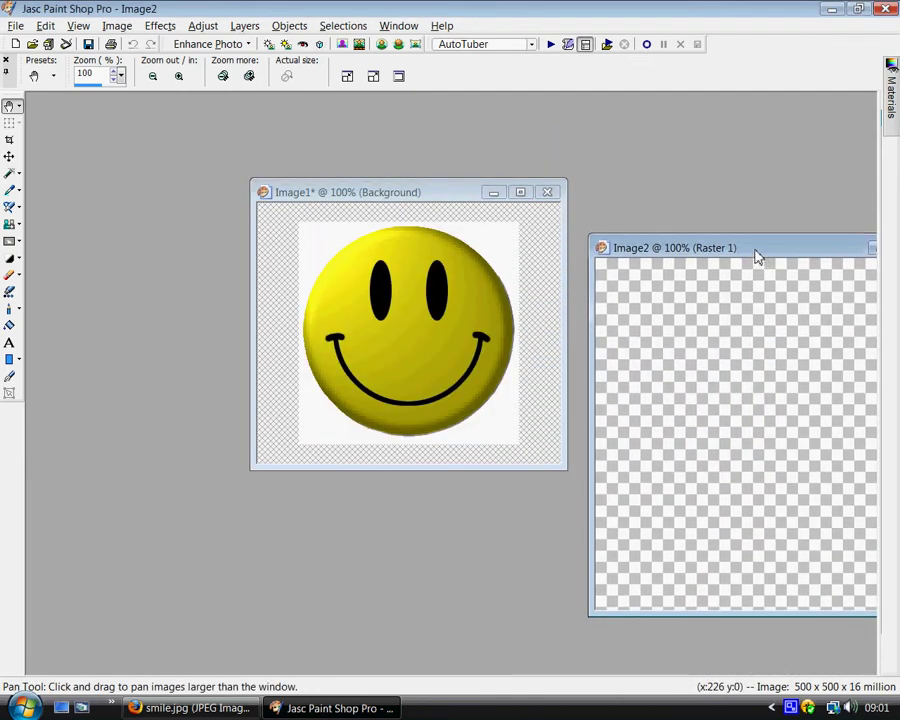
Step: Use the Magic Wand to select the white background around the smiley in Image1
{"action": "left_click", "coordinate": [432, 194]}
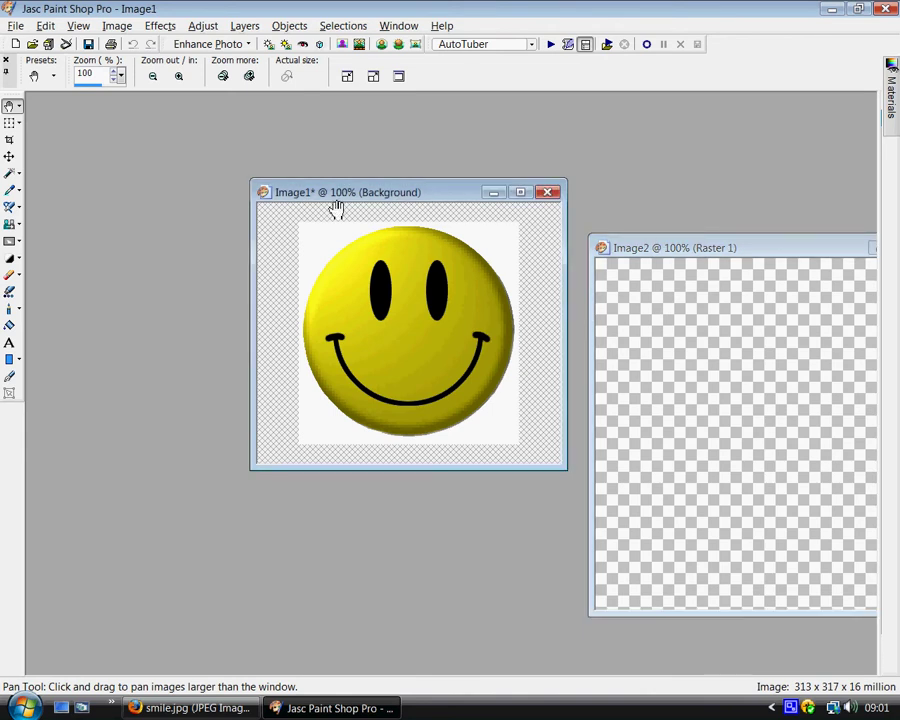
{"action": "left_click_drag", "start_coordinate": [434, 192], "coordinate": [253, 183]}
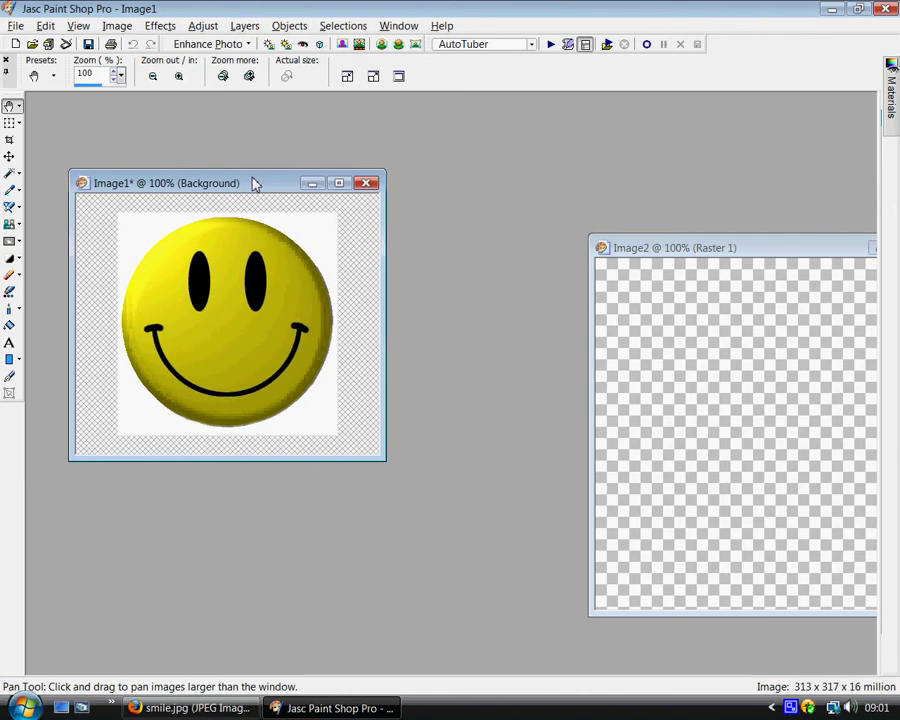
{"action": "left_click", "coordinate": [11, 173]}
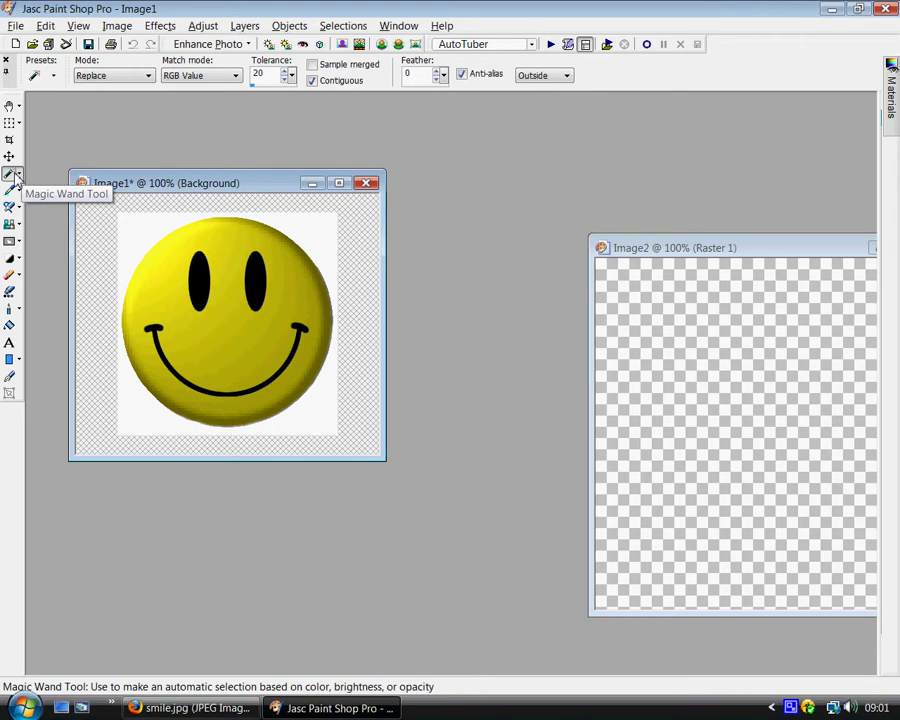
{"action": "left_click", "coordinate": [148, 247]}
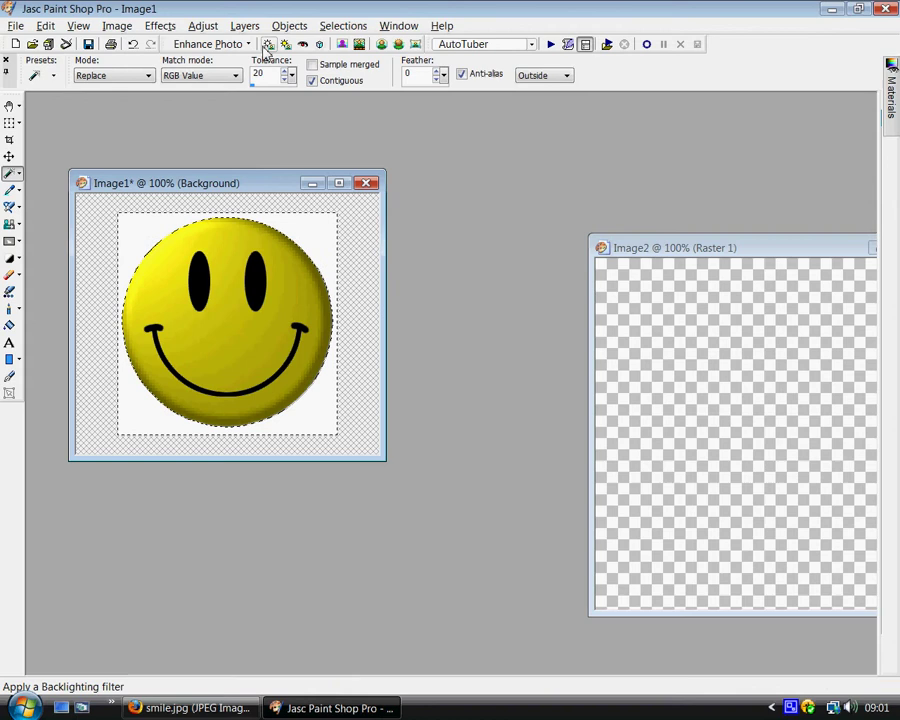
Step: Invert the selection onto the smiley and contract it by 1 pixel
{"action": "left_click", "coordinate": [343, 27]}
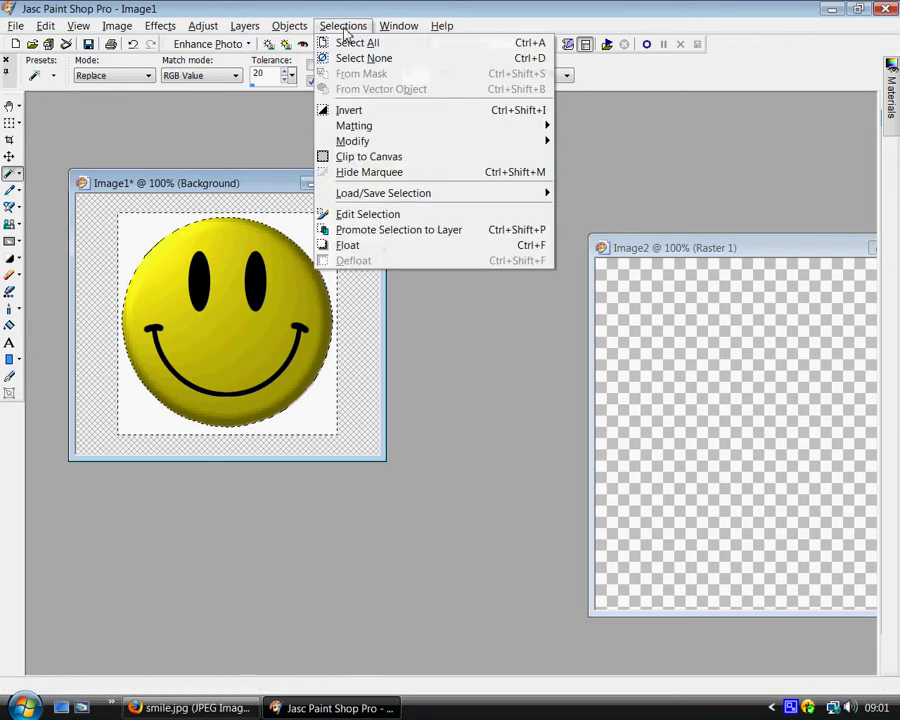
{"action": "left_click", "coordinate": [345, 113]}
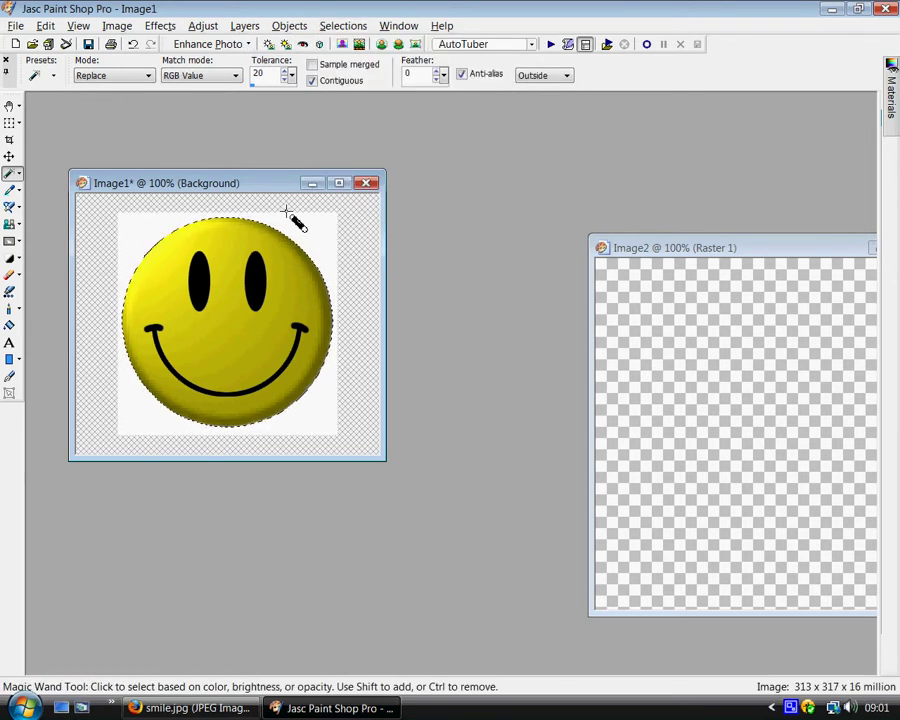
{"action": "left_click", "coordinate": [343, 26]}
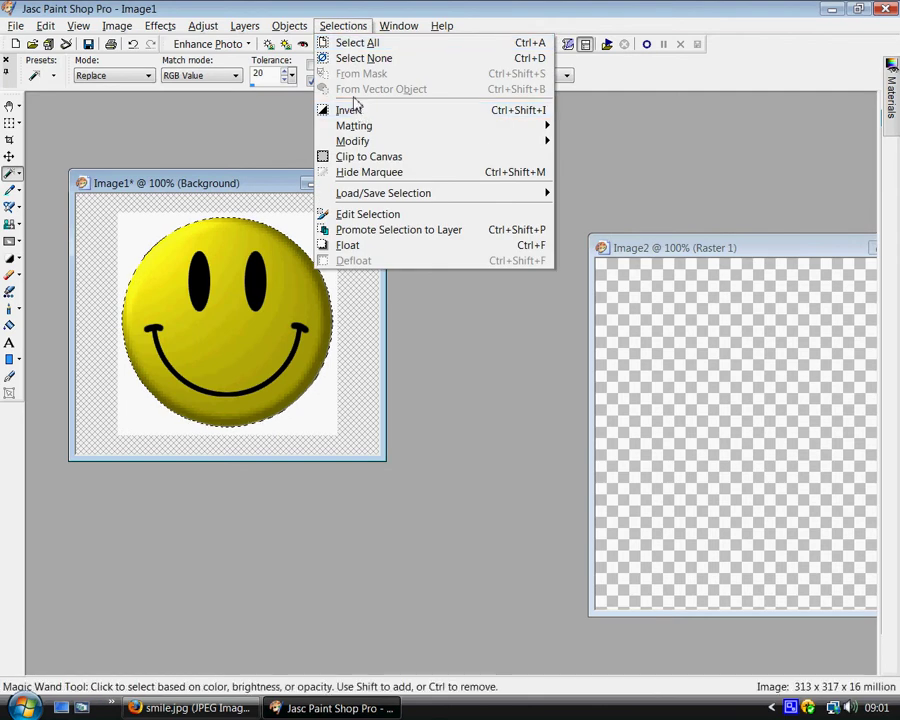
{"action": "mouse_move", "coordinate": [368, 141]}
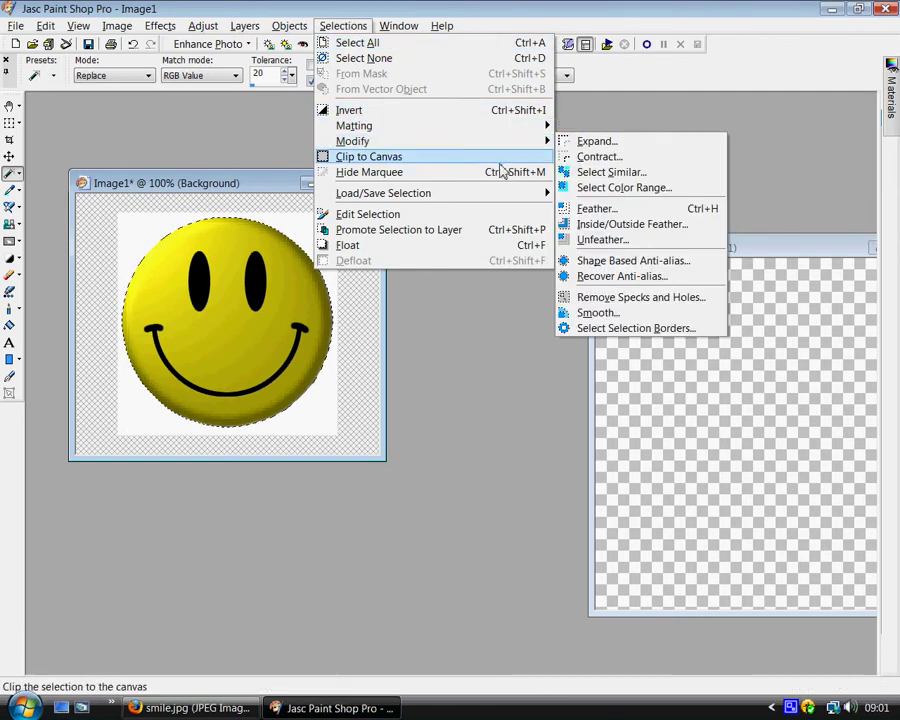
{"action": "left_click", "coordinate": [595, 157]}
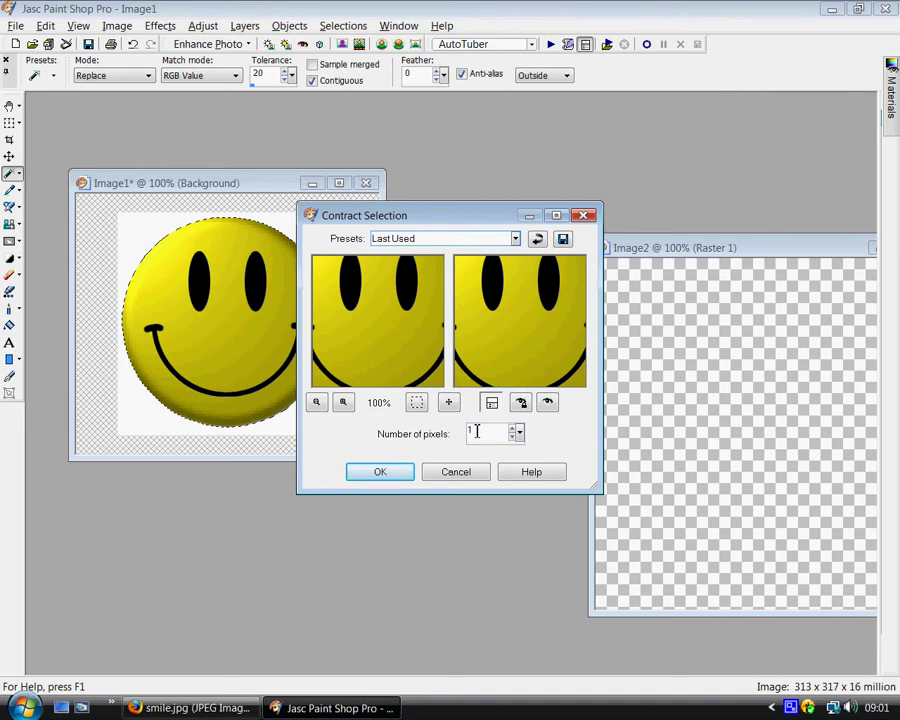
{"action": "left_click", "coordinate": [382, 477]}
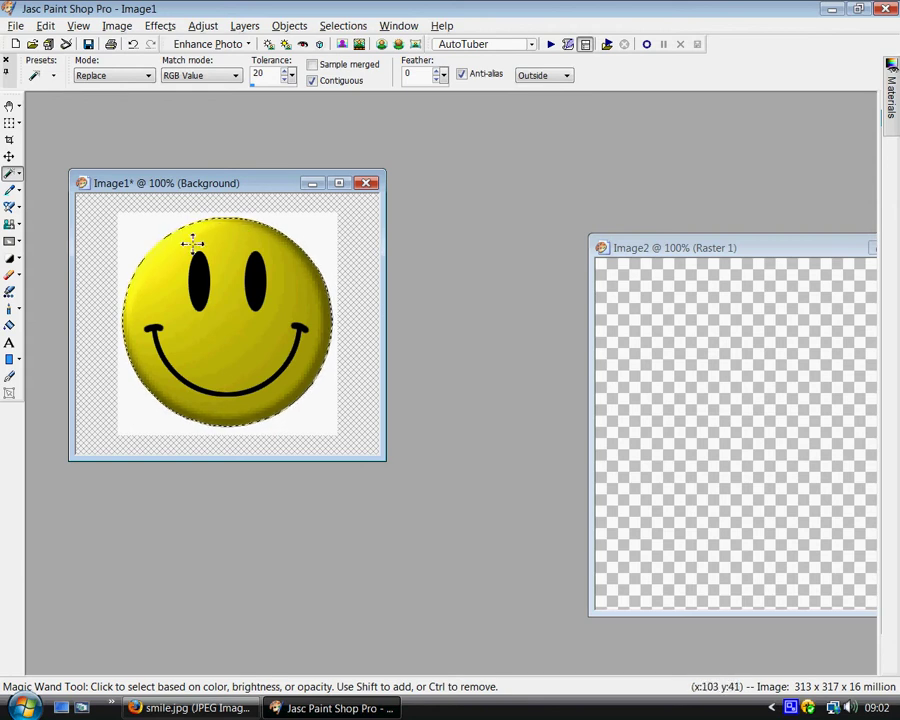
Step: Copy the selected smiley and bring Image2 to the front
{"action": "left_click", "coordinate": [45, 26]}
{"action": "left_click", "coordinate": [62, 110]}
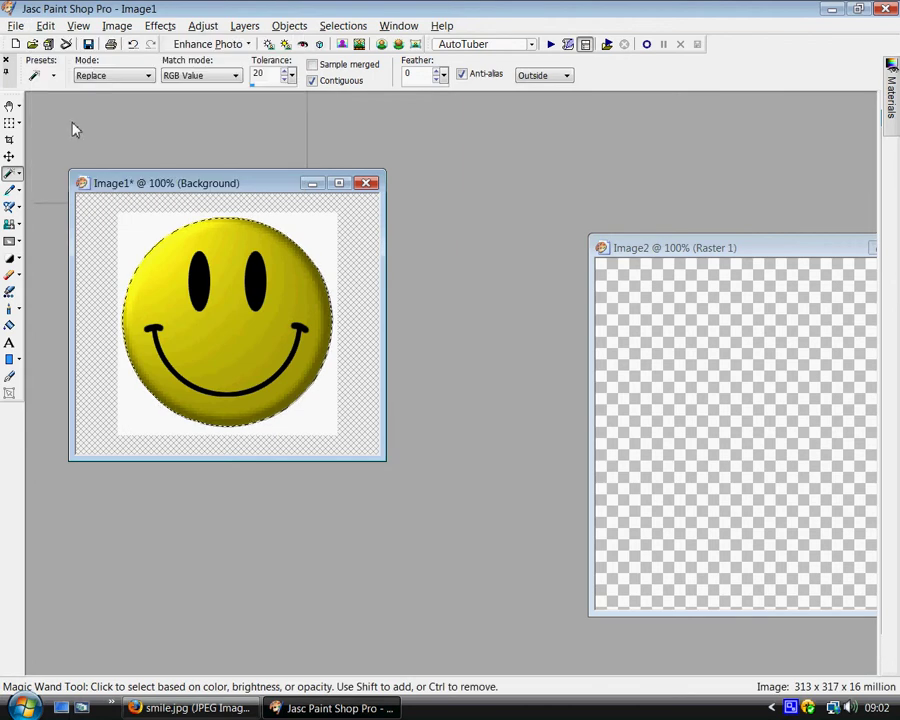
{"action": "left_click_drag", "start_coordinate": [783, 249], "coordinate": [362, 176]}
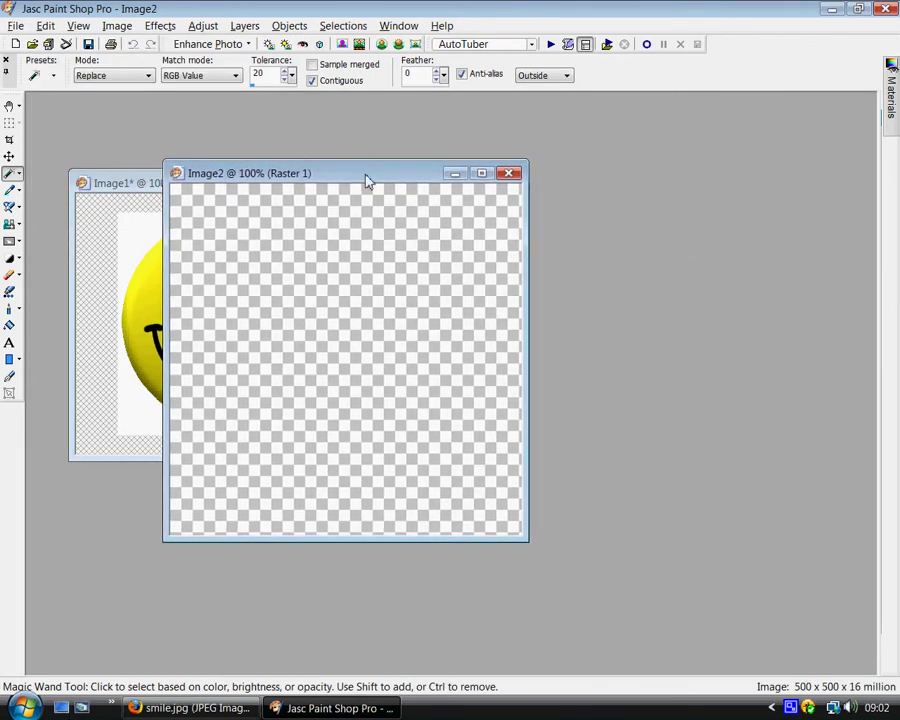
Step: Paste the smiley as a transparent selection mid-canvas in Image2, then select none
{"action": "left_click", "coordinate": [44, 26]}
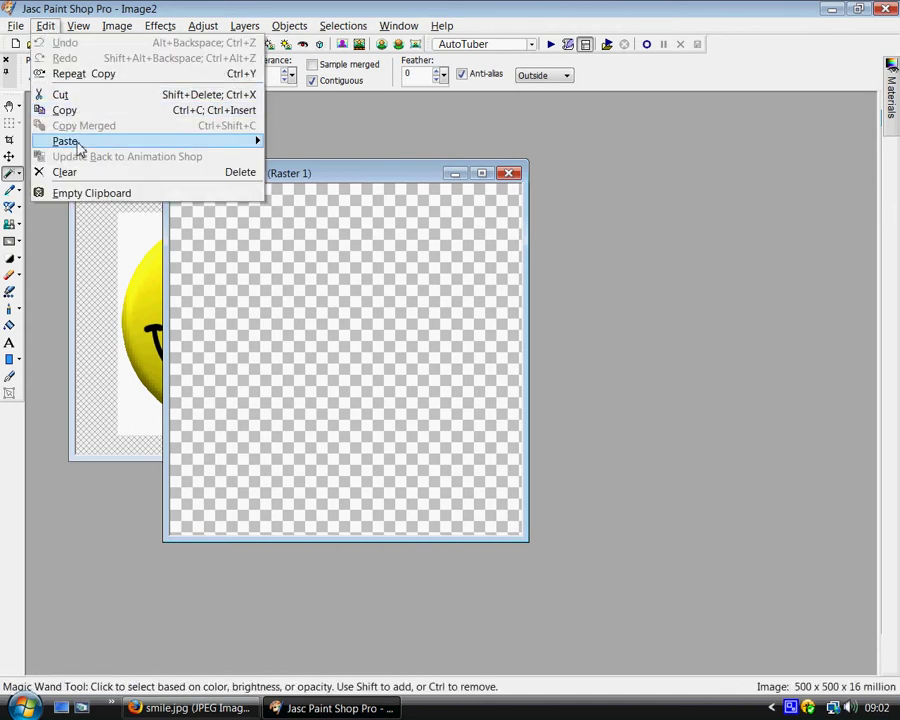
{"action": "mouse_move", "coordinate": [106, 142]}
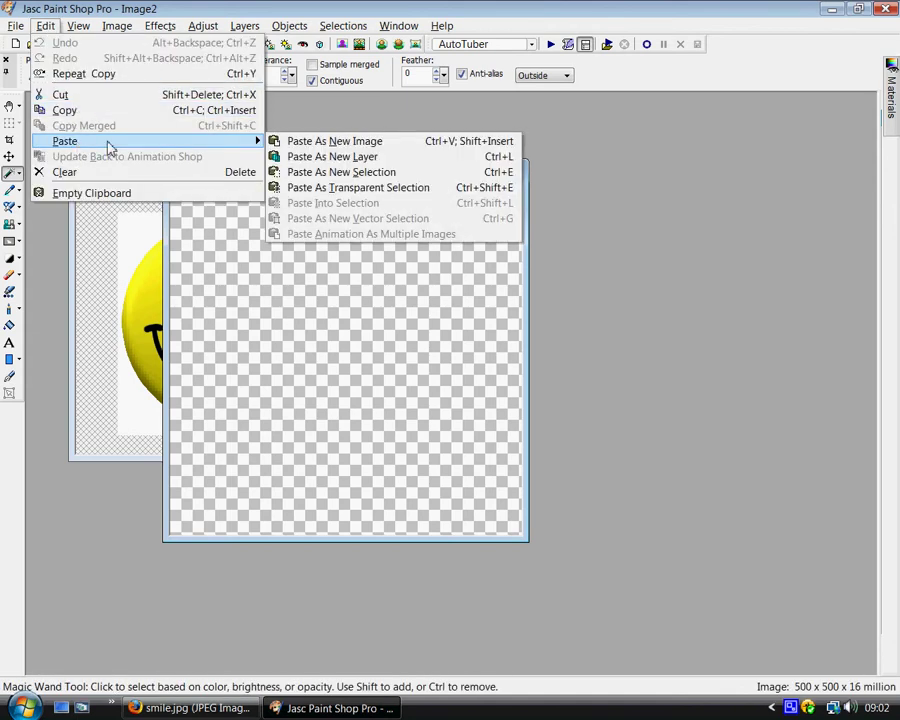
{"action": "left_click", "coordinate": [362, 197]}
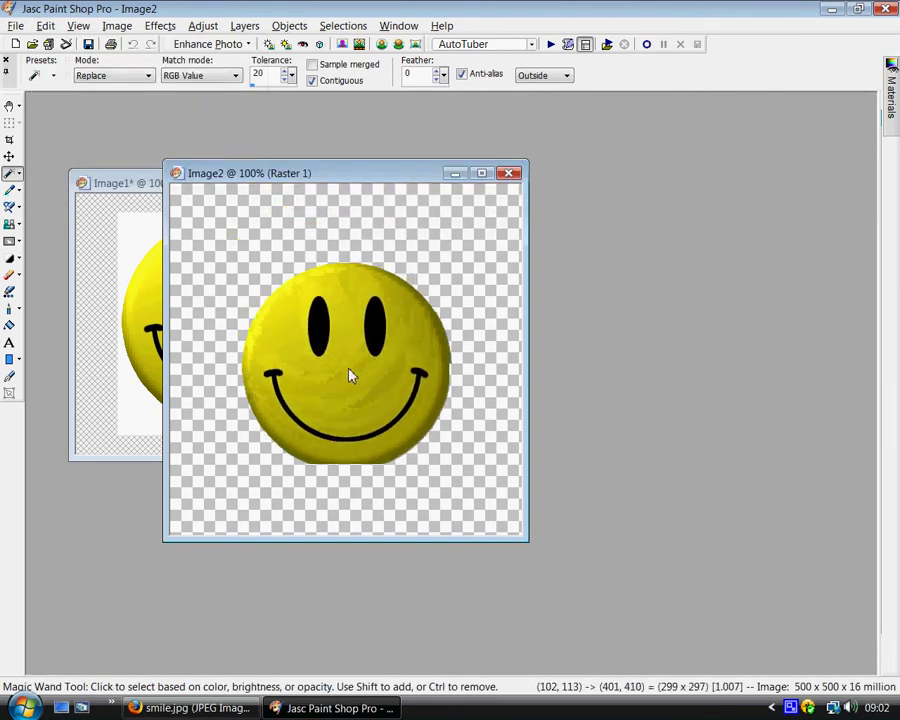
{"action": "left_click", "coordinate": [352, 356]}
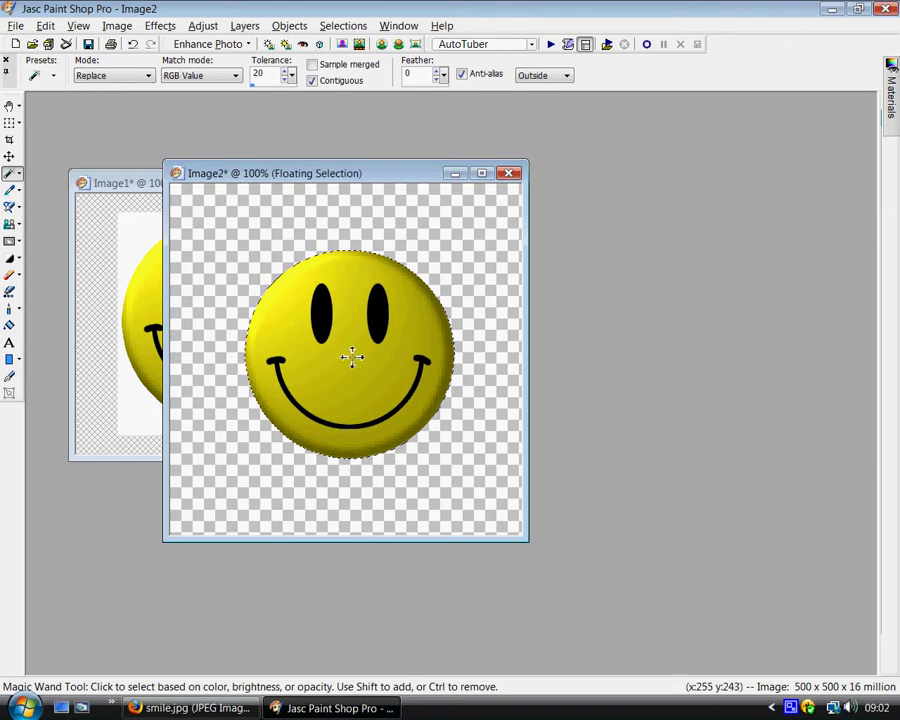
{"action": "left_click_drag", "start_coordinate": [400, 177], "coordinate": [373, 161]}
{"action": "left_click", "coordinate": [345, 27]}
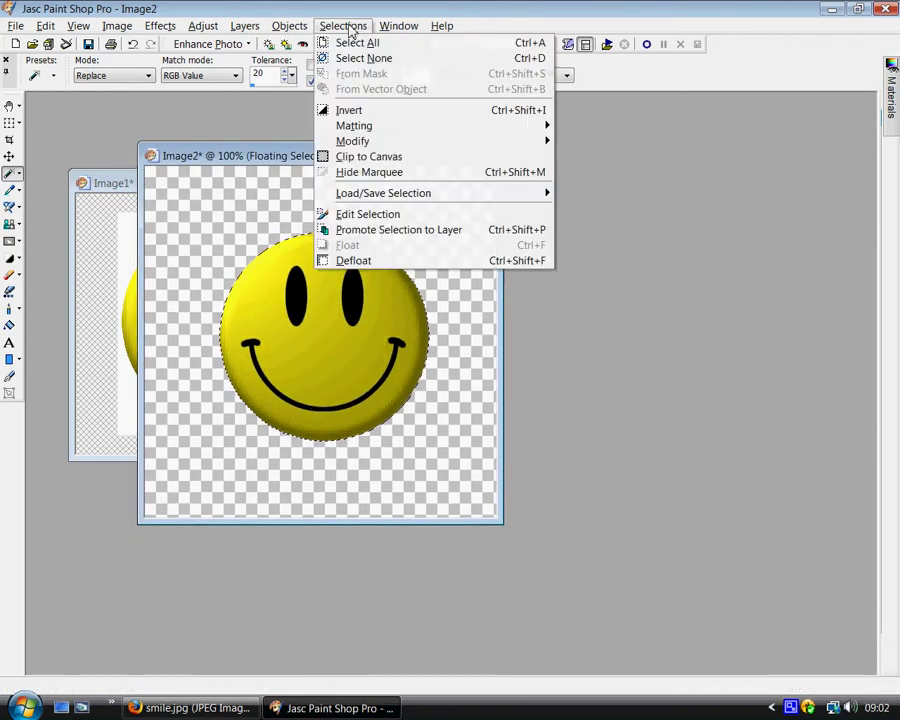
{"action": "left_click", "coordinate": [362, 58]}
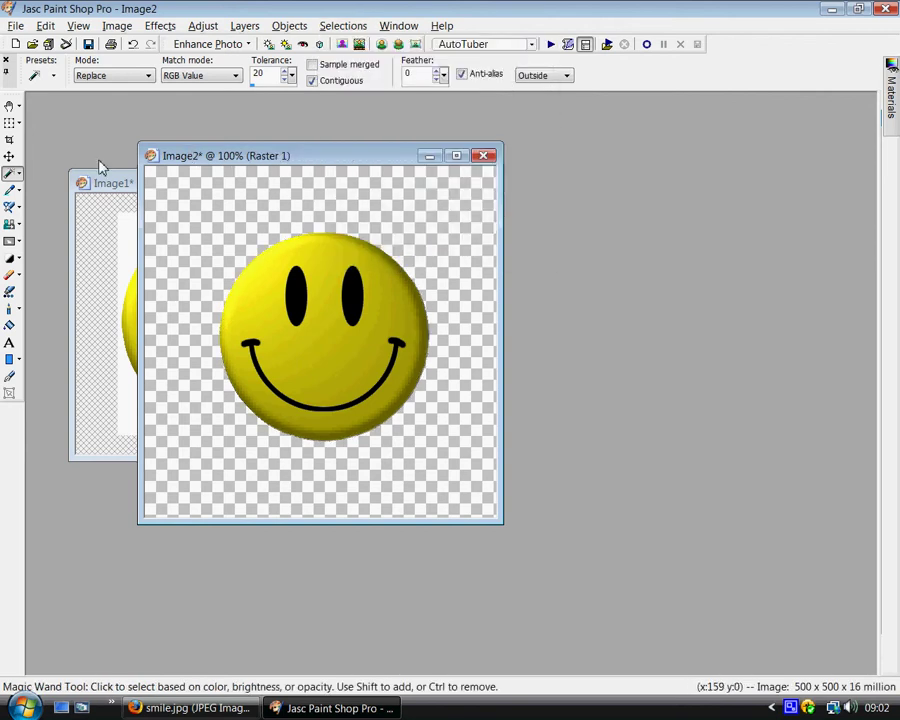
Step: Crop Image2 tightly around the smiley to 305 x 302 pixels
{"action": "left_click", "coordinate": [10, 141]}
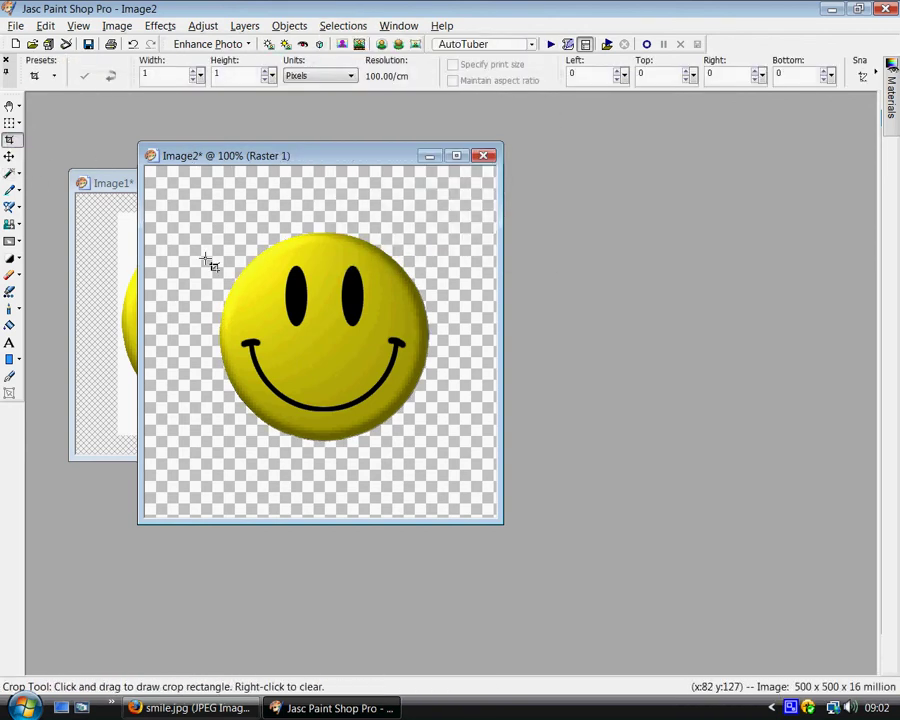
{"action": "left_click_drag", "start_coordinate": [213, 250], "coordinate": [449, 446]}
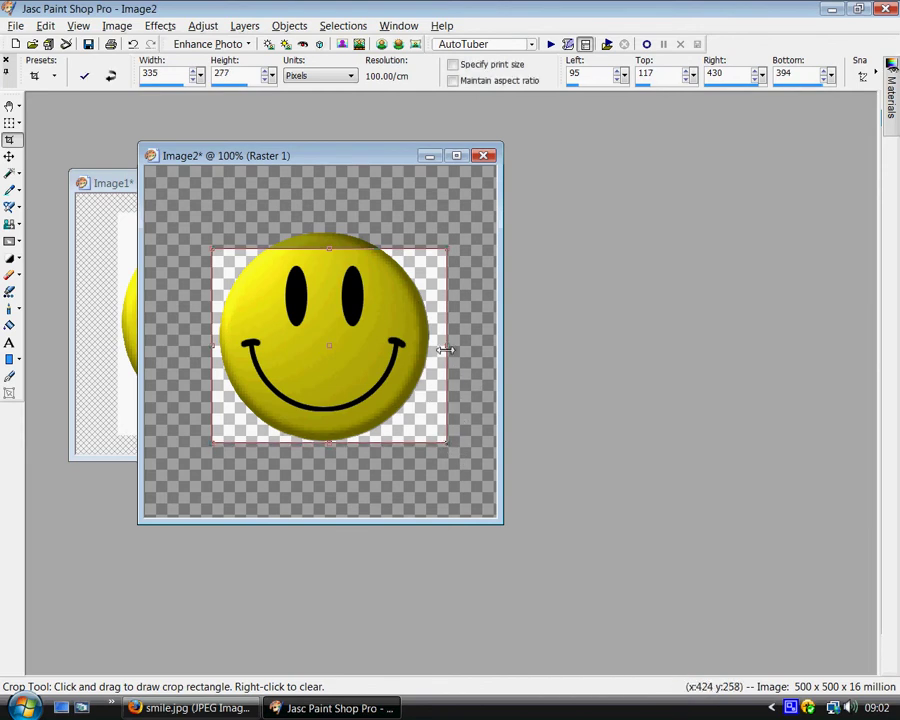
{"action": "left_click_drag", "start_coordinate": [445, 349], "coordinate": [433, 349]}
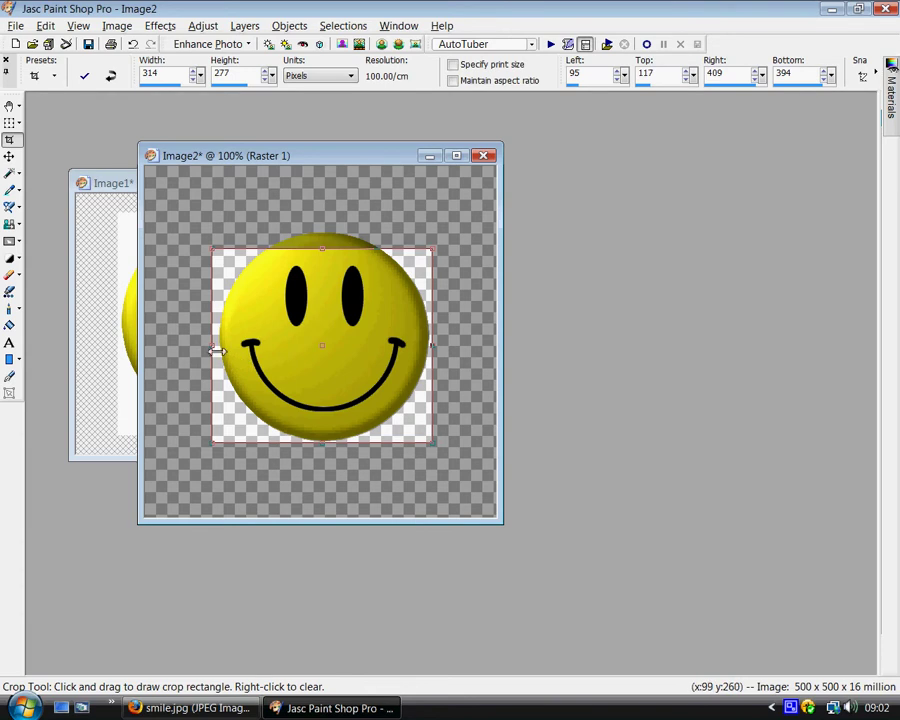
{"action": "left_click_drag", "start_coordinate": [212, 348], "coordinate": [217, 346]}
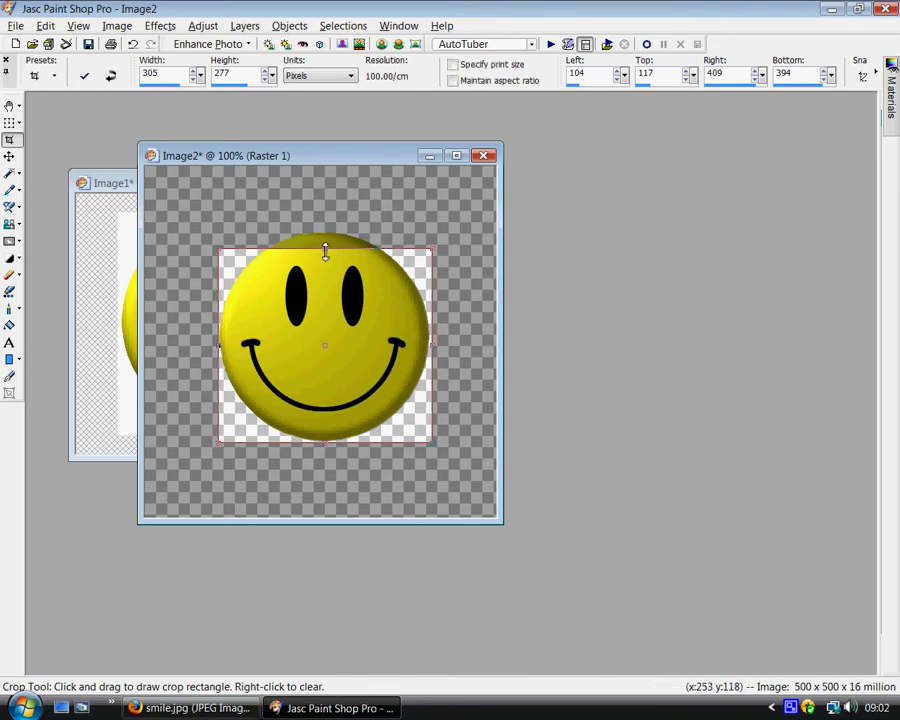
{"action": "left_click_drag", "start_coordinate": [325, 249], "coordinate": [326, 233]}
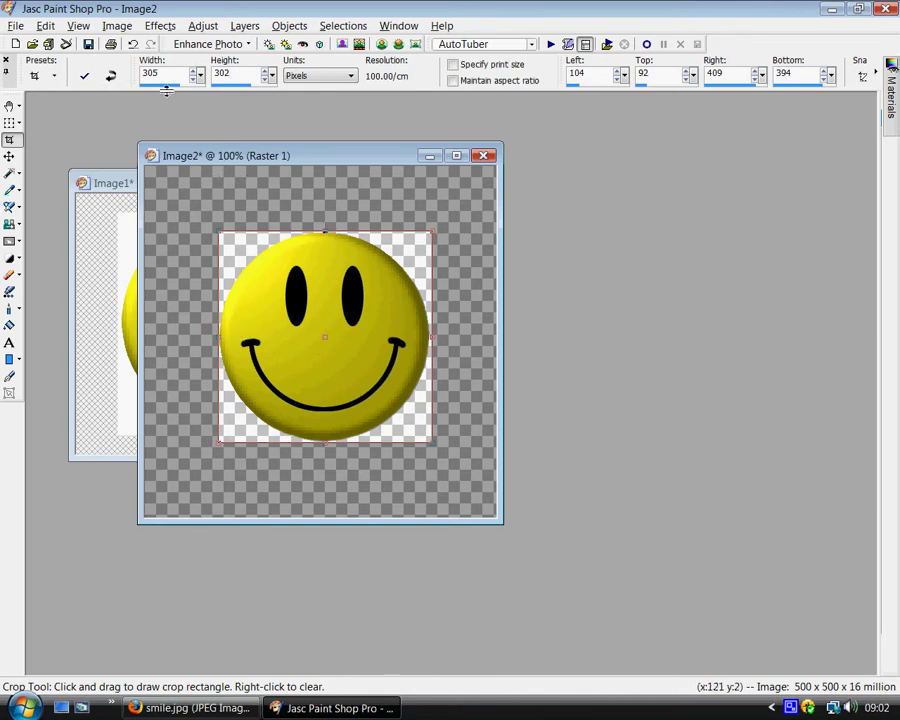
{"action": "left_click", "coordinate": [85, 78]}
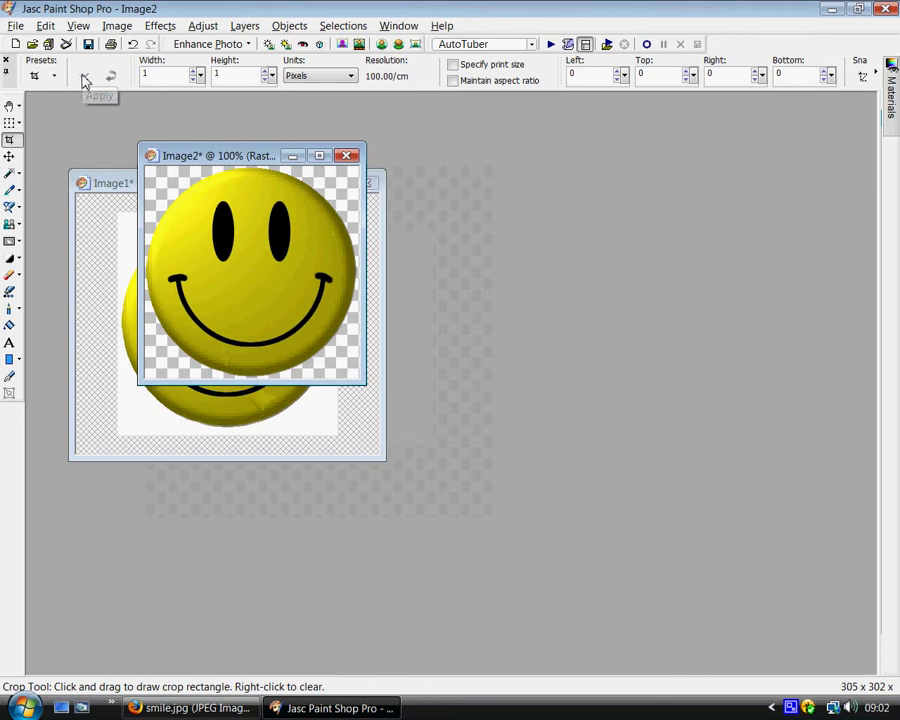
{"action": "left_click_drag", "start_coordinate": [262, 155], "coordinate": [220, 146]}
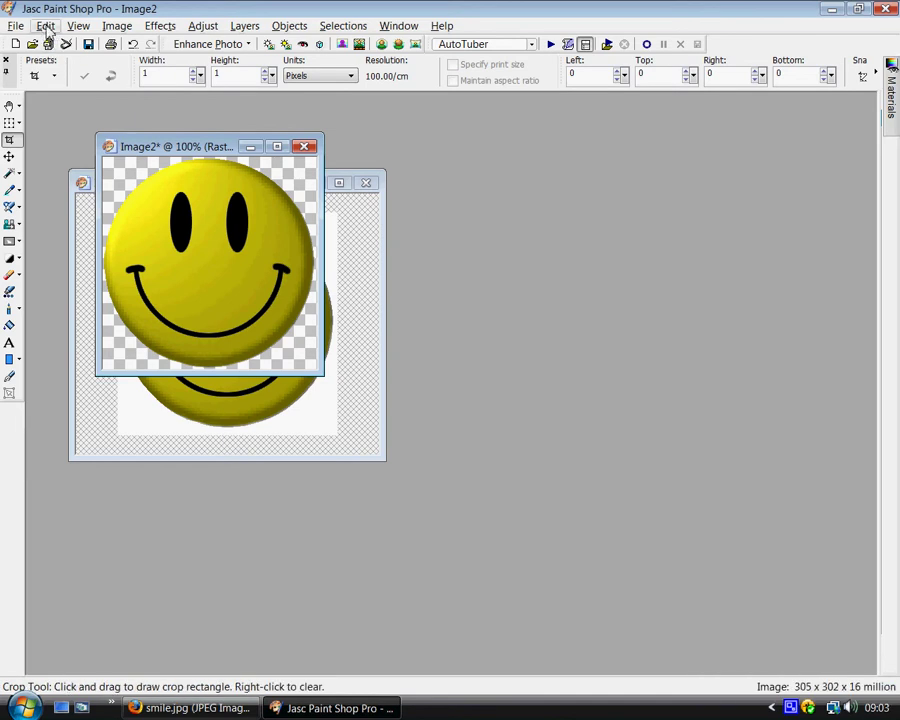
Step: Start exporting the cropped smiley as a picture tube with one 305 x 302 cell
{"action": "left_click", "coordinate": [16, 27]}
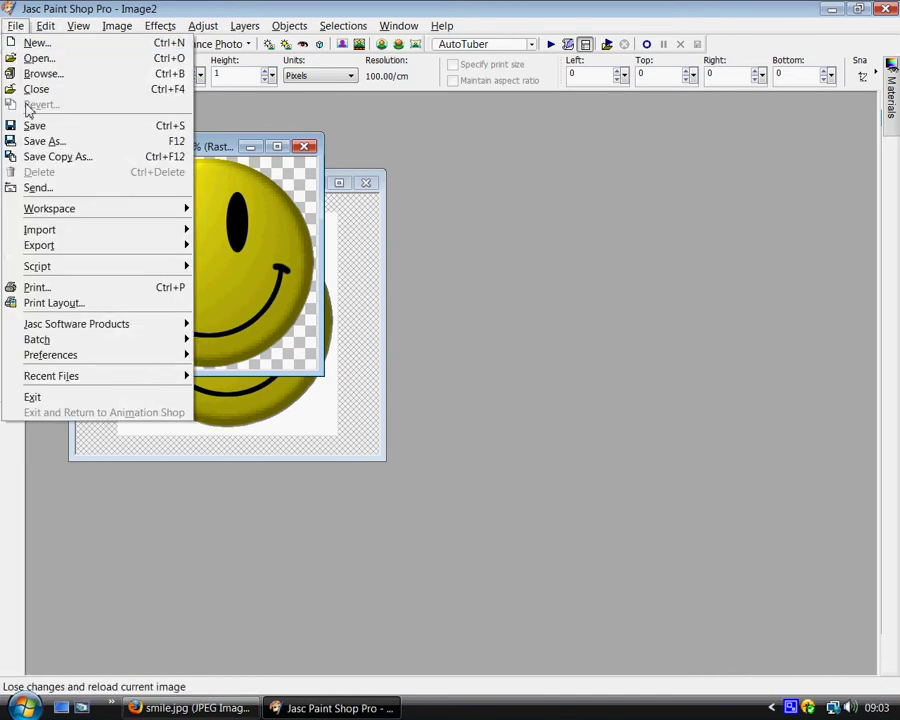
{"action": "mouse_move", "coordinate": [57, 251]}
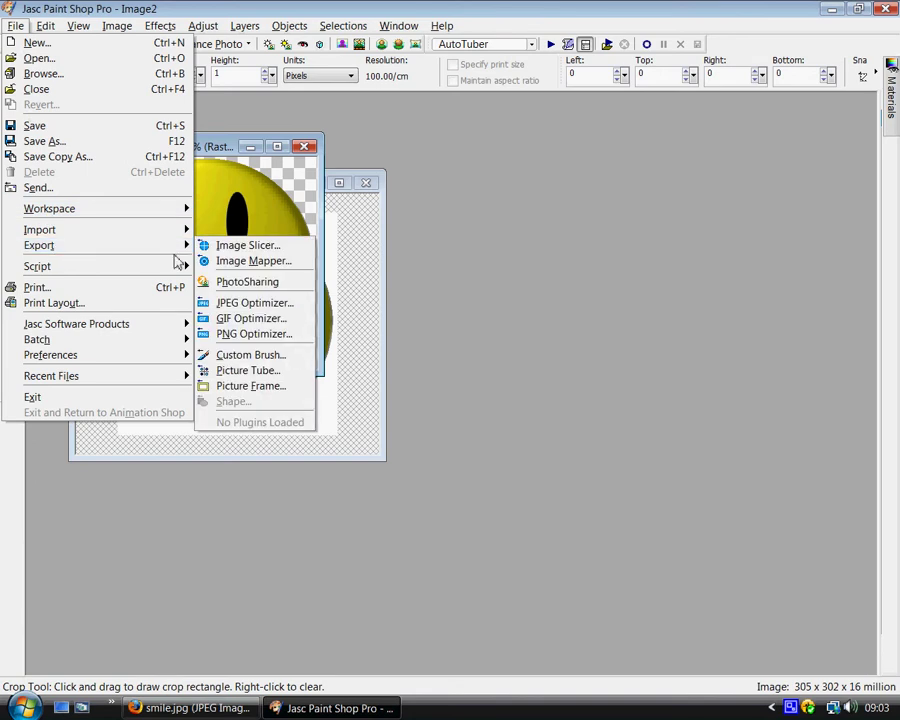
{"action": "left_click", "coordinate": [248, 370]}
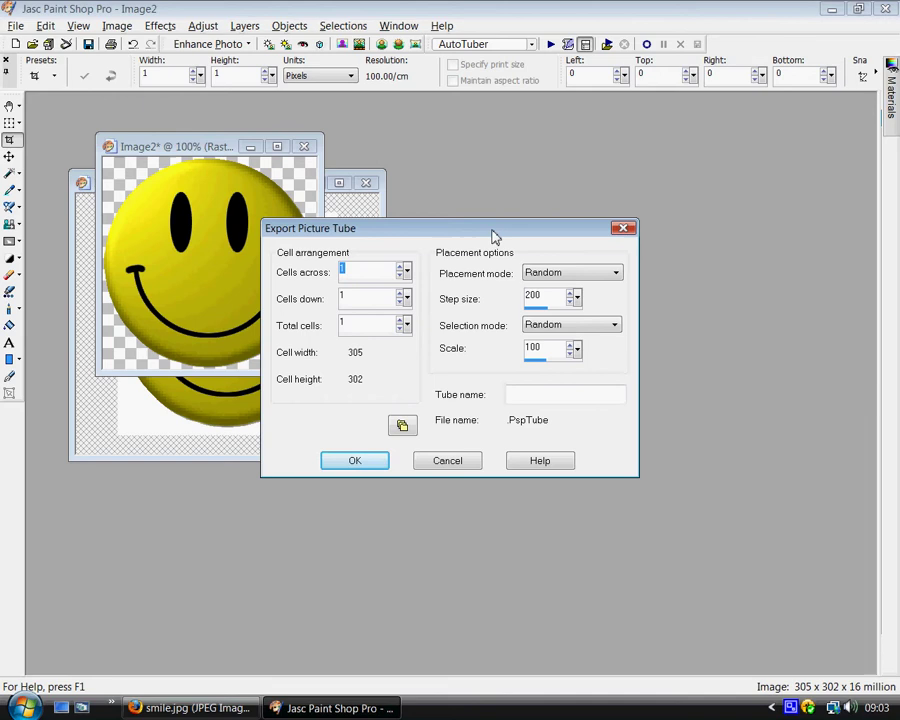
{"action": "left_click_drag", "start_coordinate": [492, 235], "coordinate": [362, 188]}
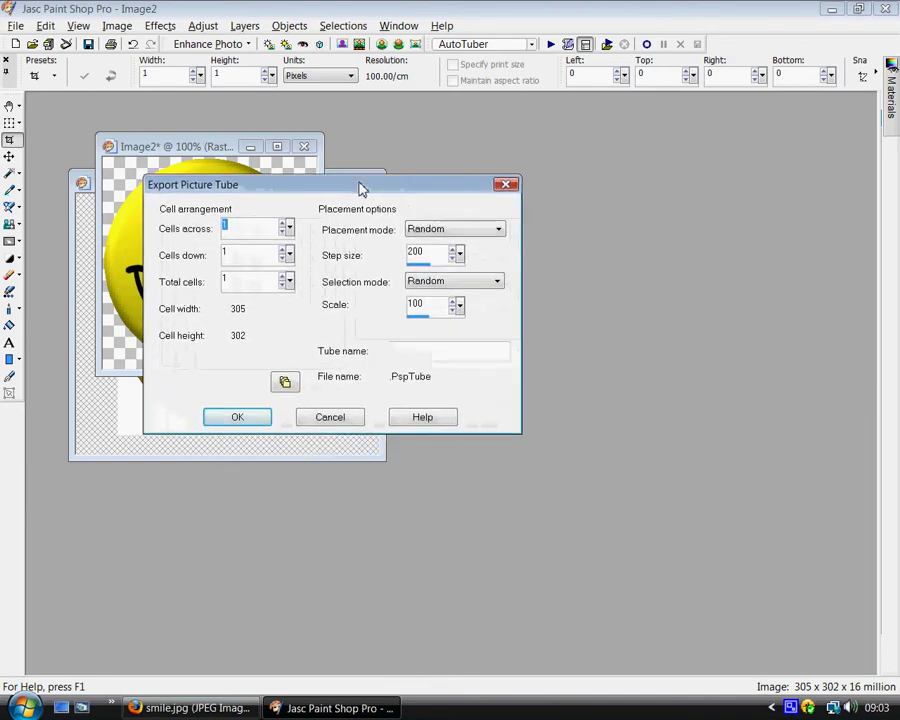
{"action": "left_click", "coordinate": [285, 383]}
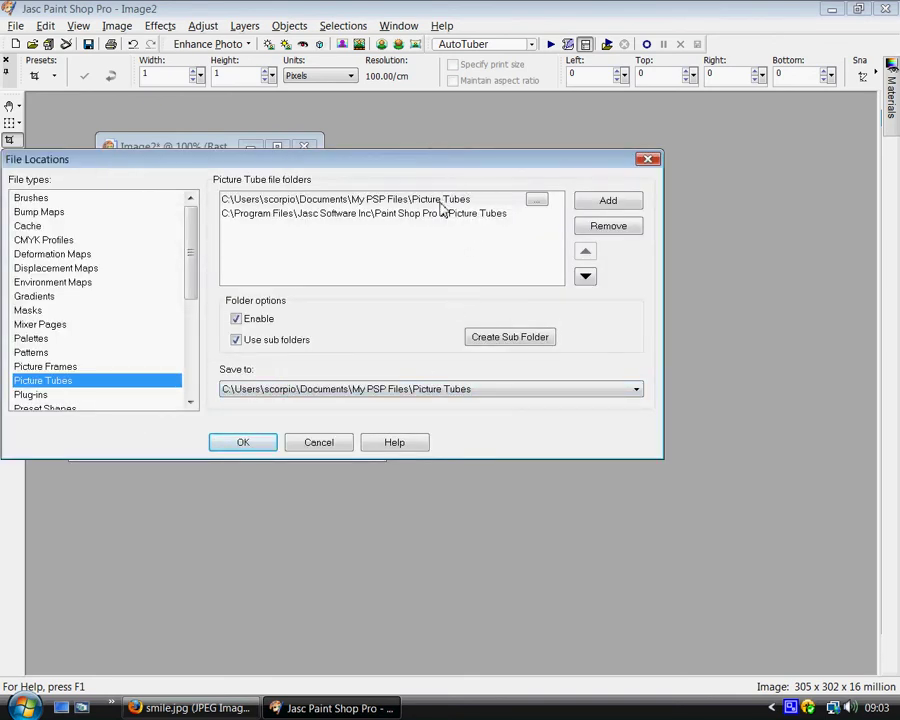
{"action": "left_click", "coordinate": [505, 340]}
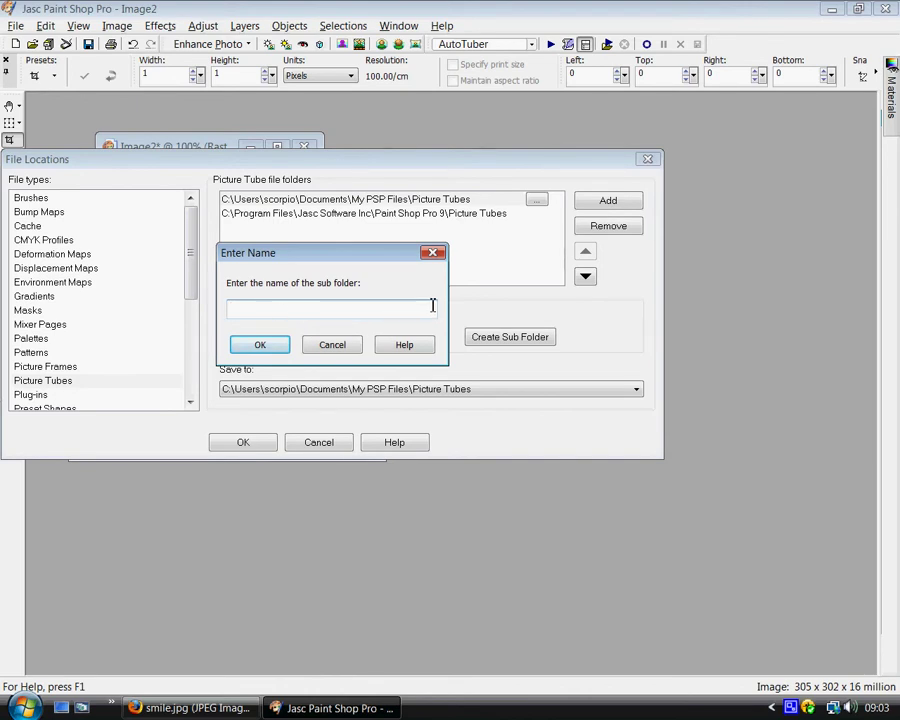
{"action": "left_click", "coordinate": [434, 254]}
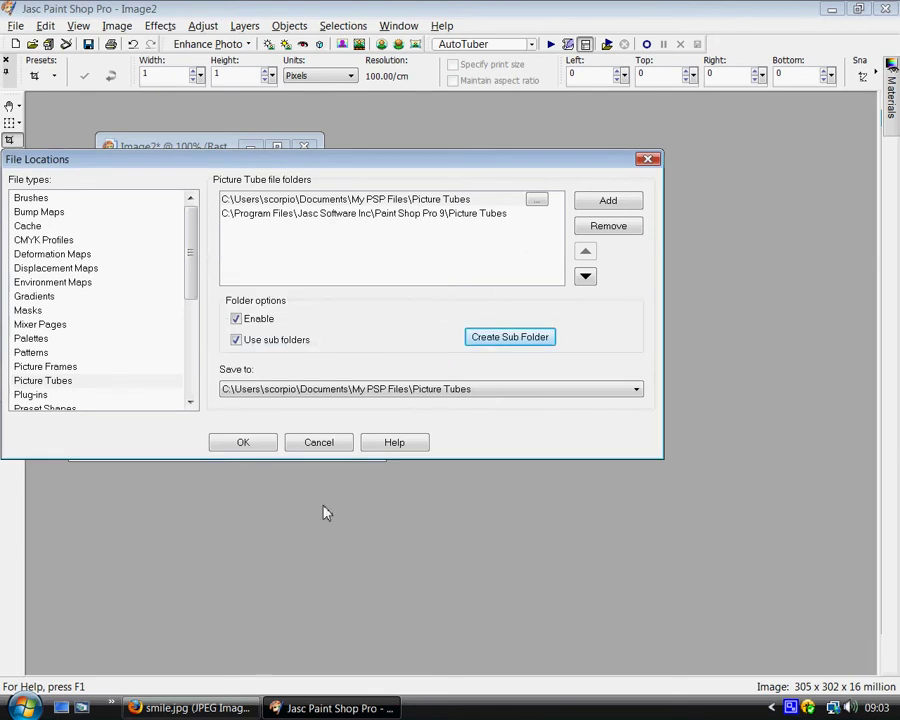
Step: Name the tube 'smiley face' and export it as smiley face.PspTube
{"action": "left_click", "coordinate": [238, 443]}
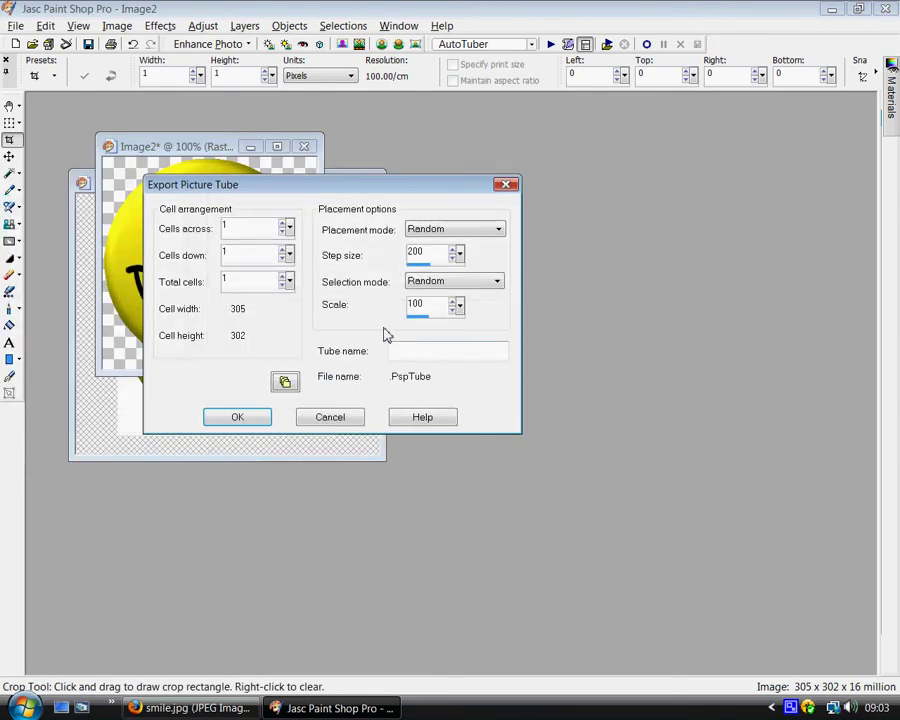
{"action": "left_click", "coordinate": [411, 351]}
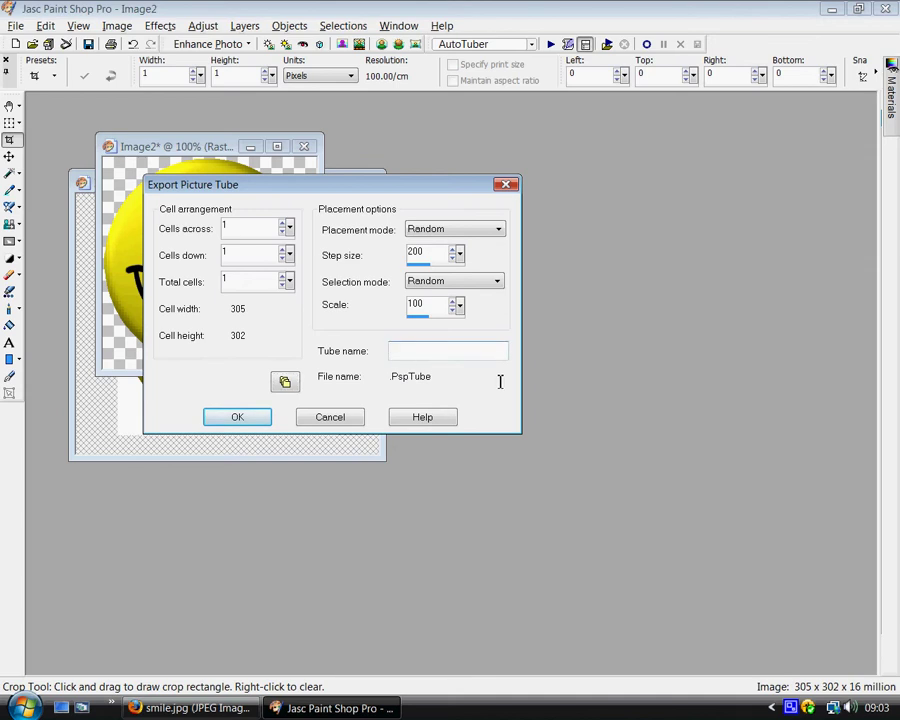
{"action": "type", "text": "smileys"}
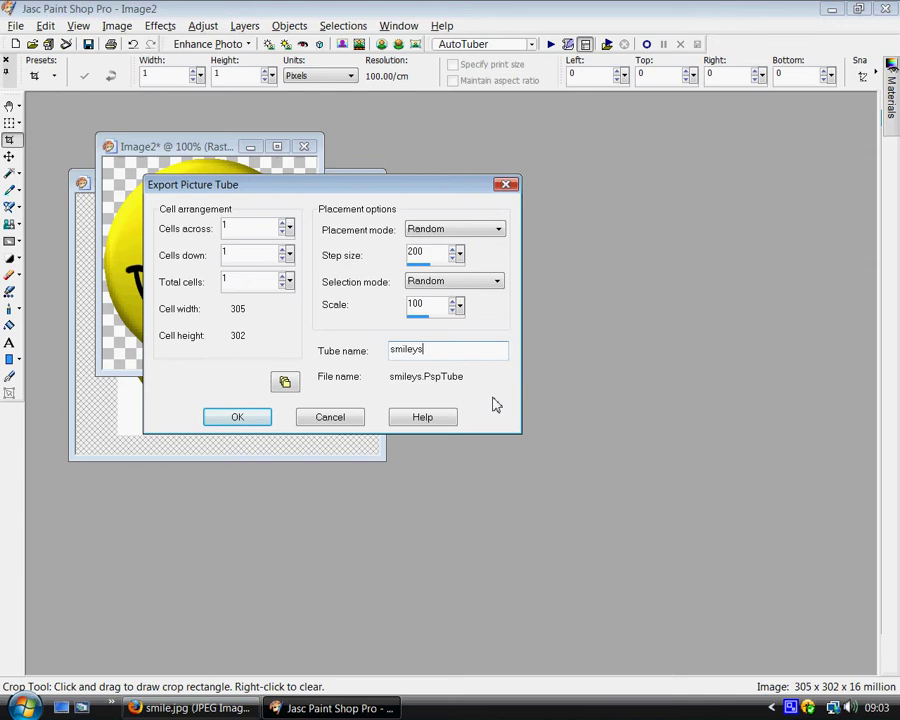
{"action": "key", "text": "BackSpace"}
{"action": "type", "text": "face"}
{"action": "left_click", "coordinate": [241, 419]}
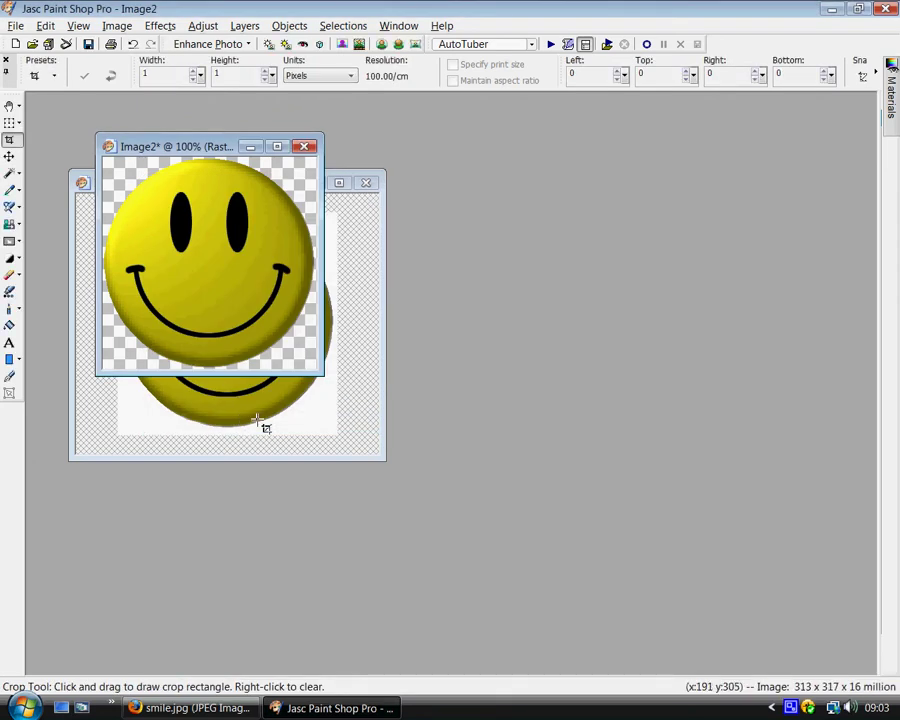
Step: Create a white, non-transparent 500 x 500 image, Image3, for painting with picture tubes
{"action": "left_click_drag", "start_coordinate": [212, 148], "coordinate": [247, 215]}
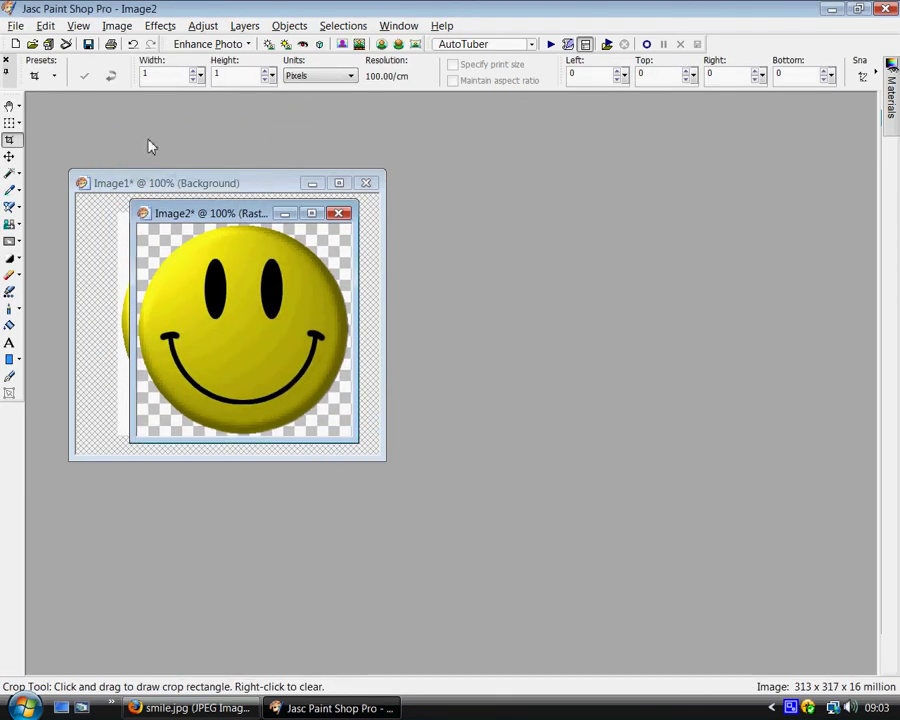
{"action": "left_click", "coordinate": [17, 27]}
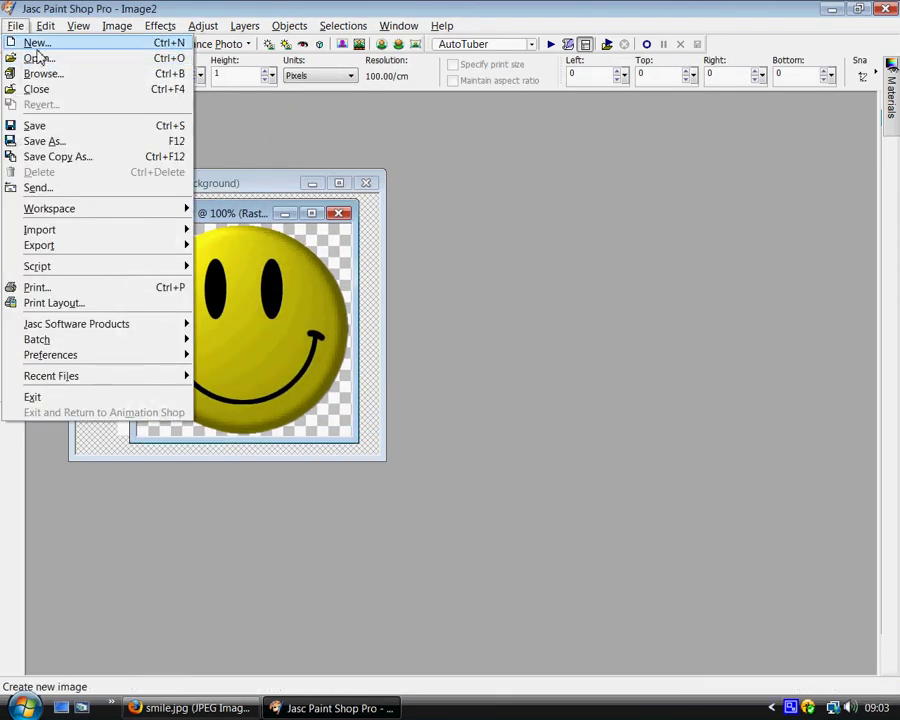
{"action": "left_click", "coordinate": [36, 44]}
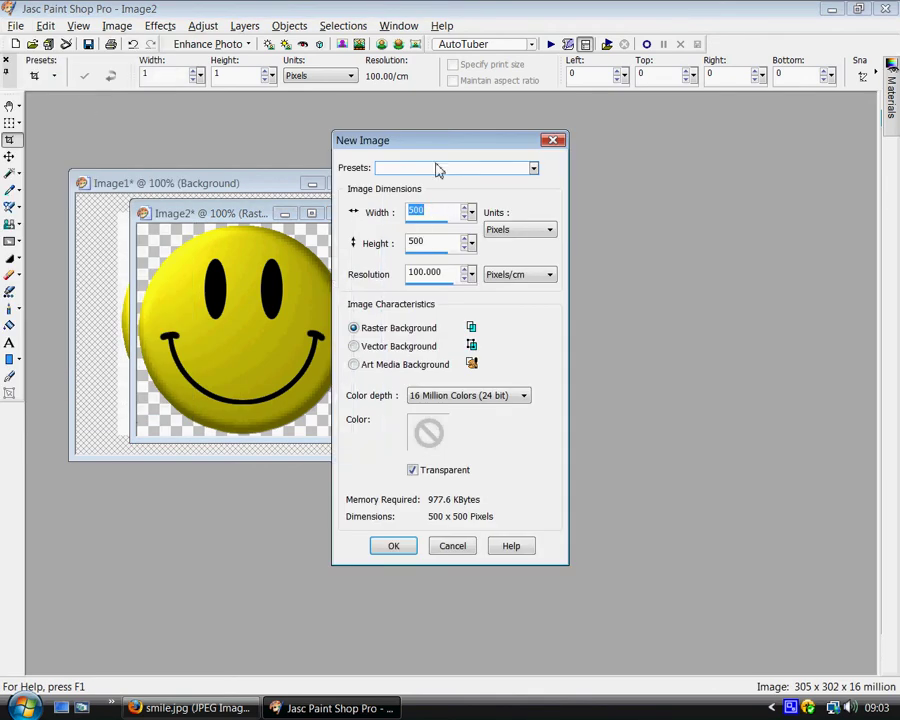
{"action": "left_click", "coordinate": [414, 471]}
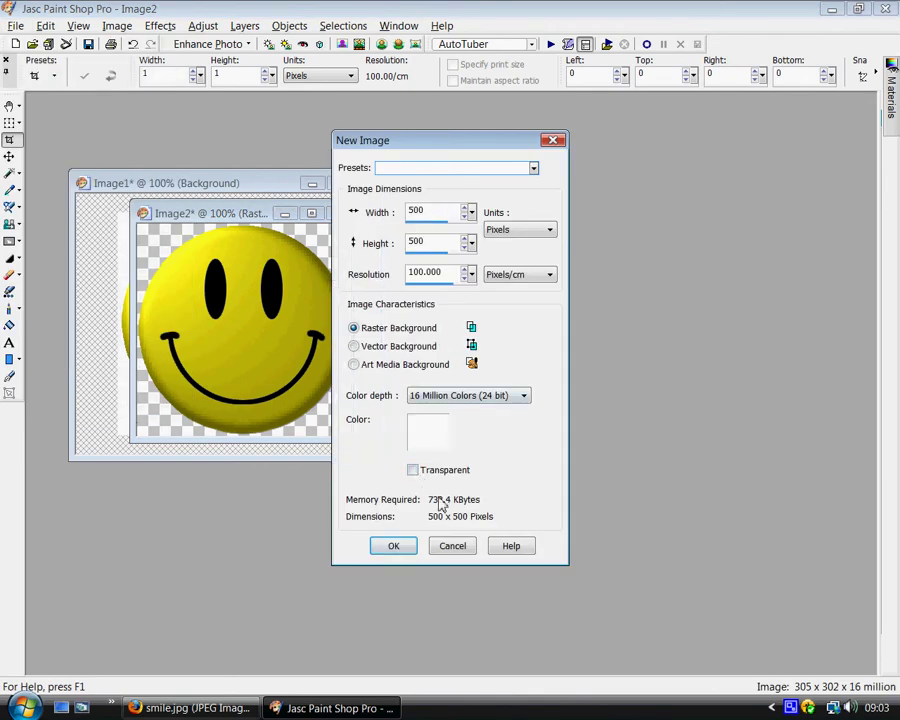
{"action": "left_click", "coordinate": [396, 546]}
{"action": "left_click_drag", "start_coordinate": [271, 158], "coordinate": [341, 196]}
{"action": "left_click", "coordinate": [10, 292]}
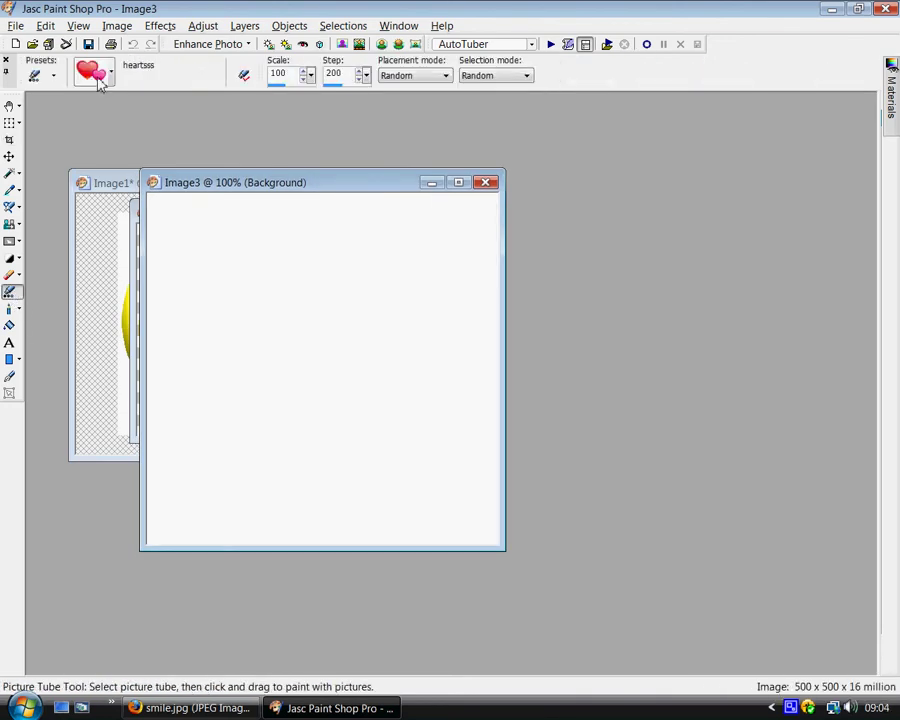
Step: Choose the 'smiley face' tube from the picture tube preset list
{"action": "left_click", "coordinate": [112, 73]}
{"action": "scroll", "coordinate": [250, 212], "scroll_direction": "up", "scroll_amount": 2}
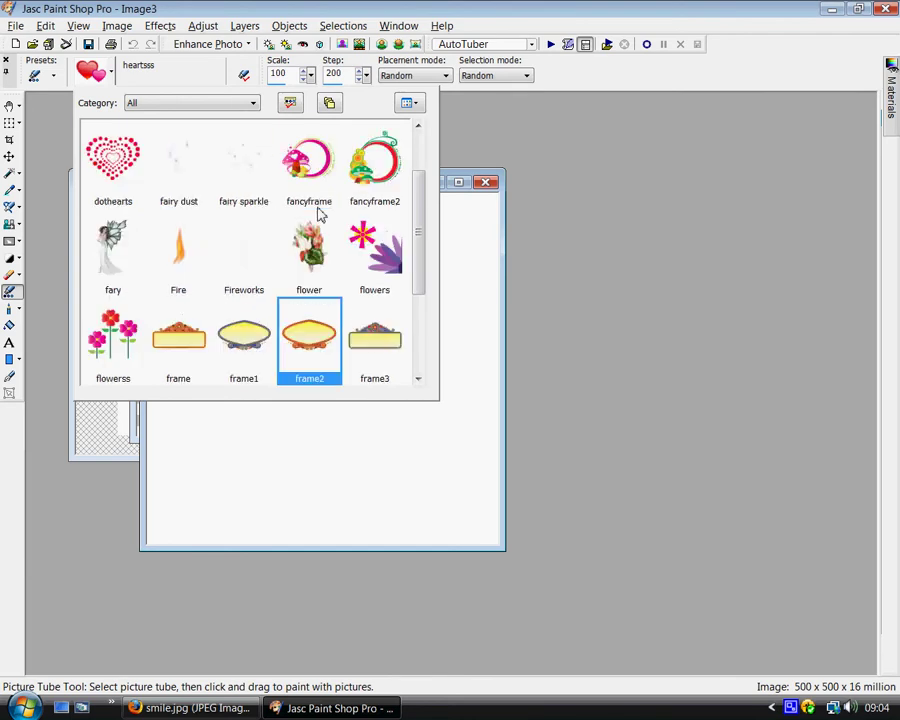
{"action": "scroll", "coordinate": [297, 215], "scroll_direction": "up", "scroll_amount": 5}
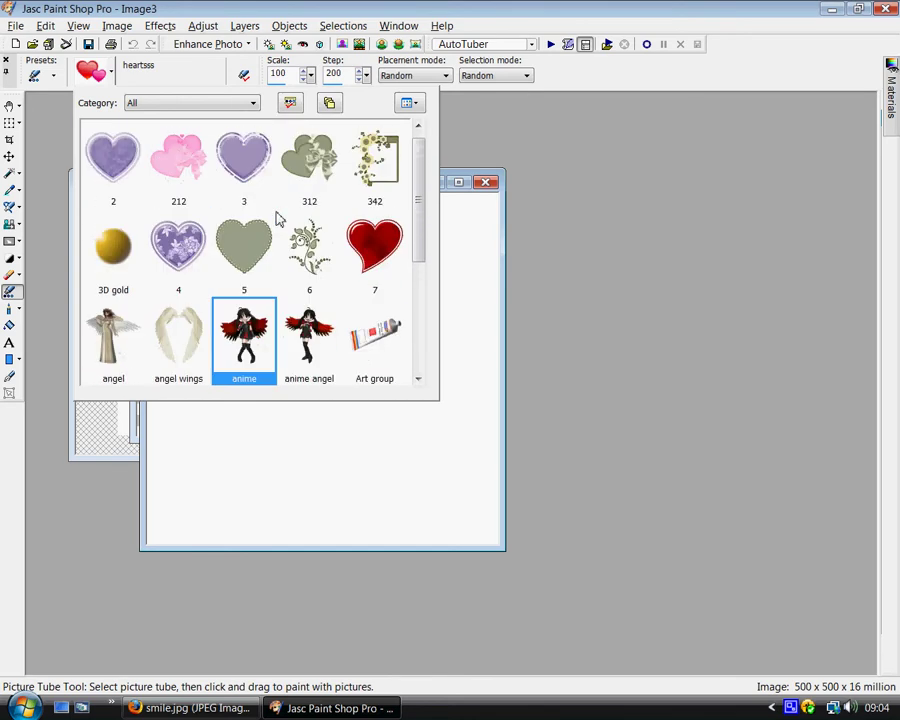
{"action": "key", "text": "Up"}
{"action": "key", "text": "Up"}
{"action": "scroll", "coordinate": [278, 218], "scroll_direction": "down", "scroll_amount": 8}
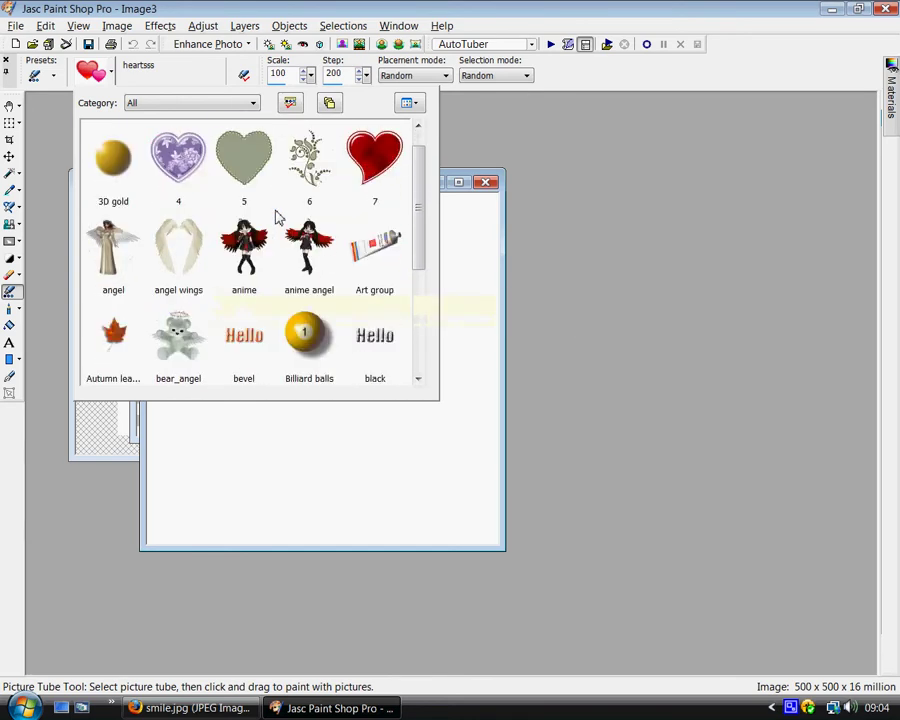
{"action": "scroll", "coordinate": [278, 218], "scroll_direction": "down", "scroll_amount": 8}
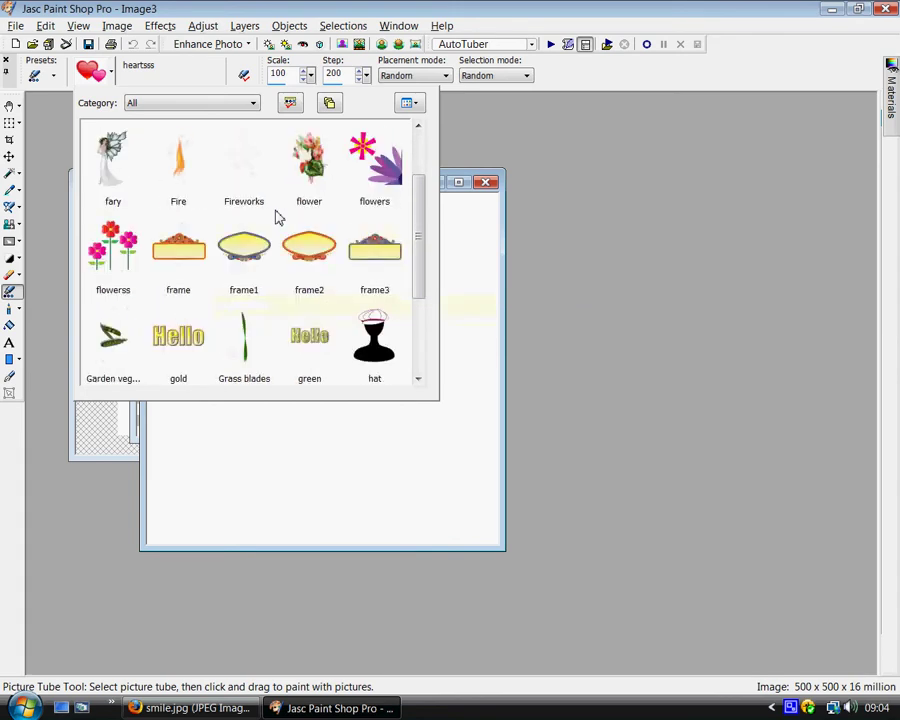
{"action": "scroll", "coordinate": [278, 218], "scroll_direction": "down", "scroll_amount": 5}
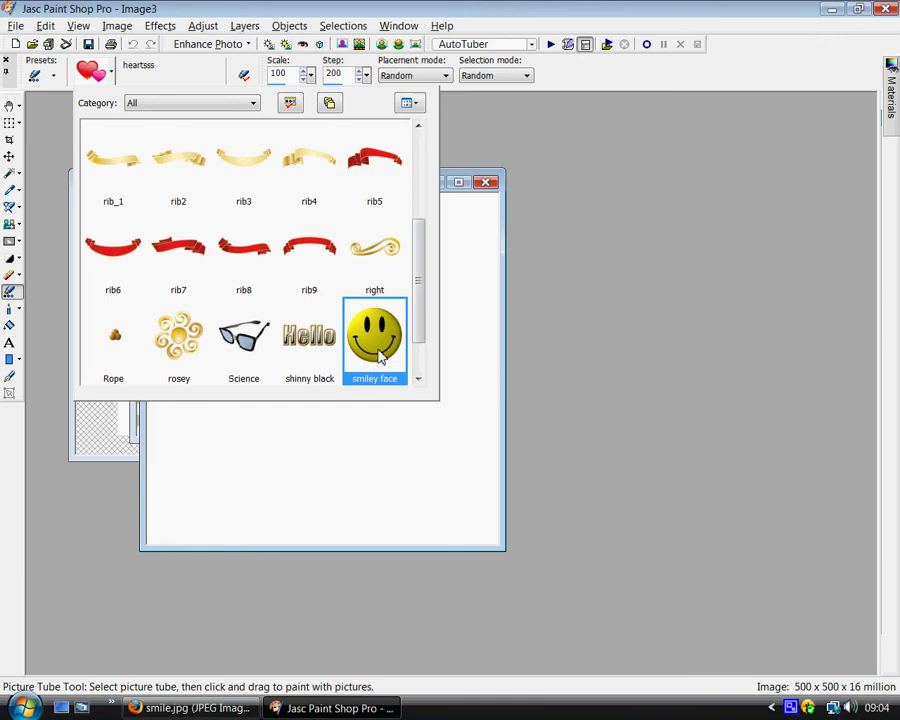
{"action": "left_click", "coordinate": [378, 356]}
Step: Stamp smileys at the upper left, right side, lower left, left and centre of Image3
{"action": "left_click", "coordinate": [266, 313]}
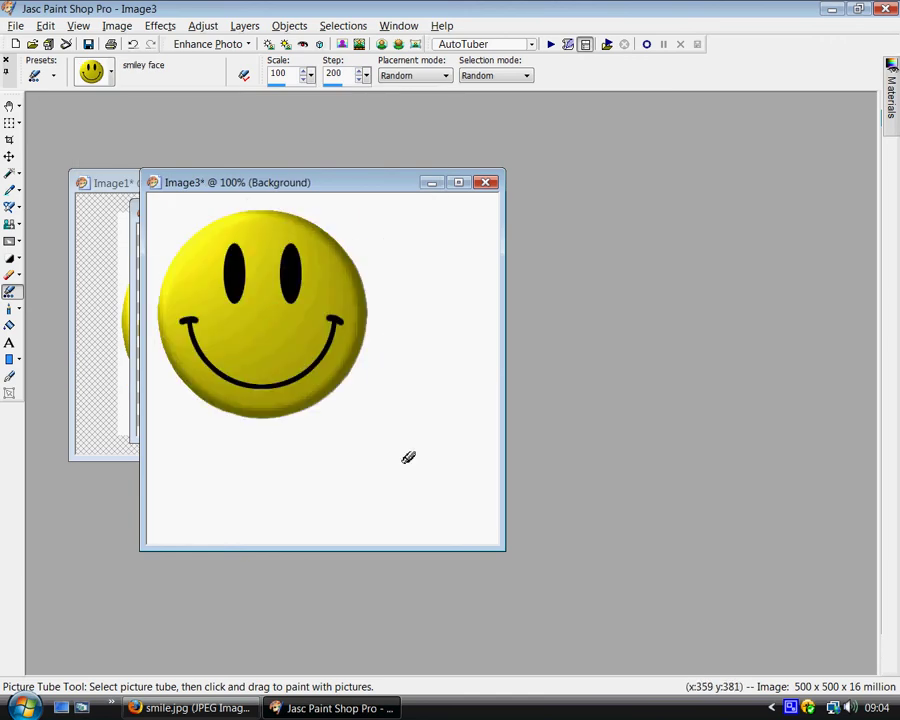
{"action": "mouse_move", "coordinate": [408, 457]}
{"action": "left_mouse_down"}
{"action": "mouse_move", "coordinate": [359, 349]}
{"action": "mouse_move", "coordinate": [410, 276]}
{"action": "left_mouse_up"}
{"action": "left_click", "coordinate": [229, 430]}
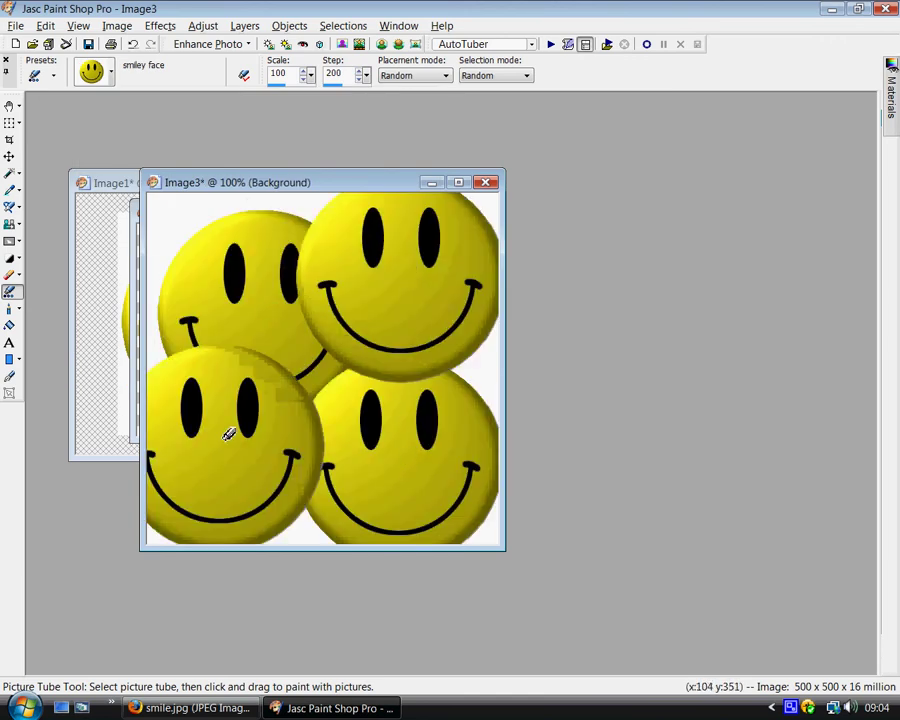
{"action": "left_click", "coordinate": [207, 265]}
{"action": "left_click", "coordinate": [338, 355]}
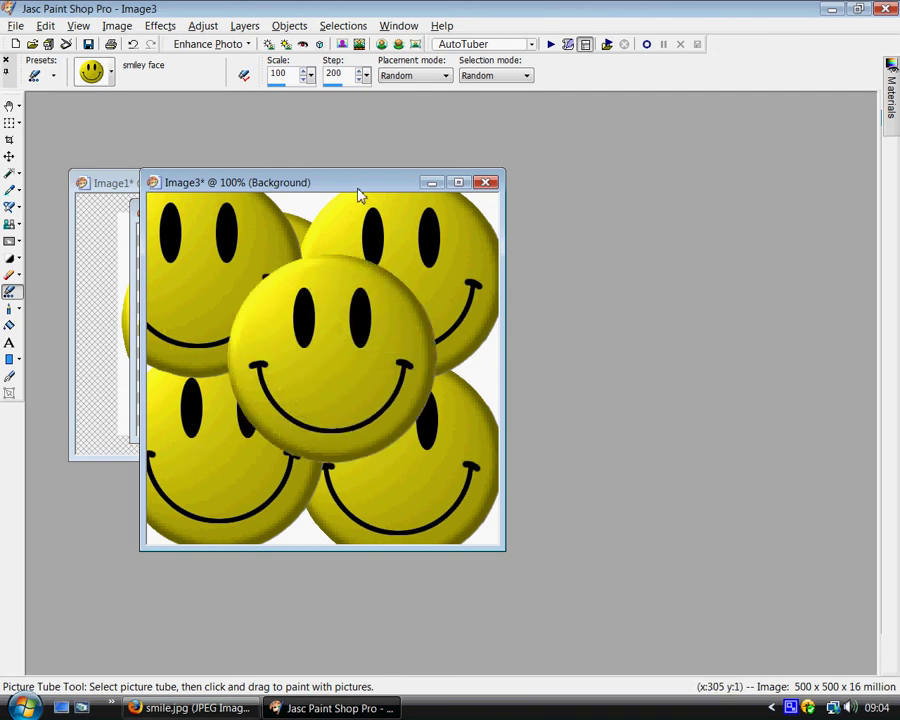
{"action": "left_click_drag", "start_coordinate": [358, 190], "coordinate": [346, 182]}
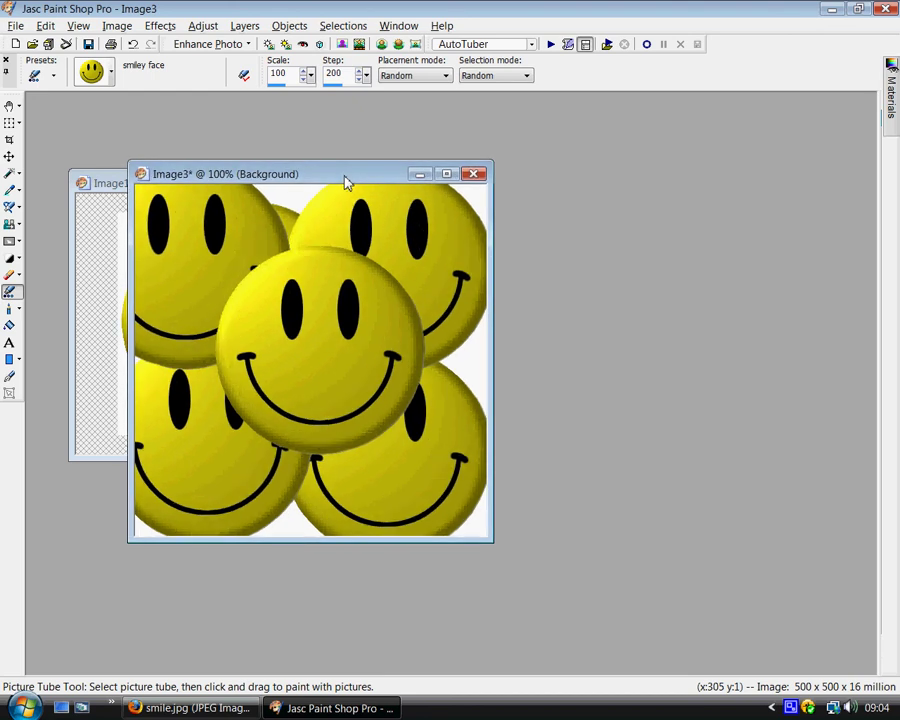